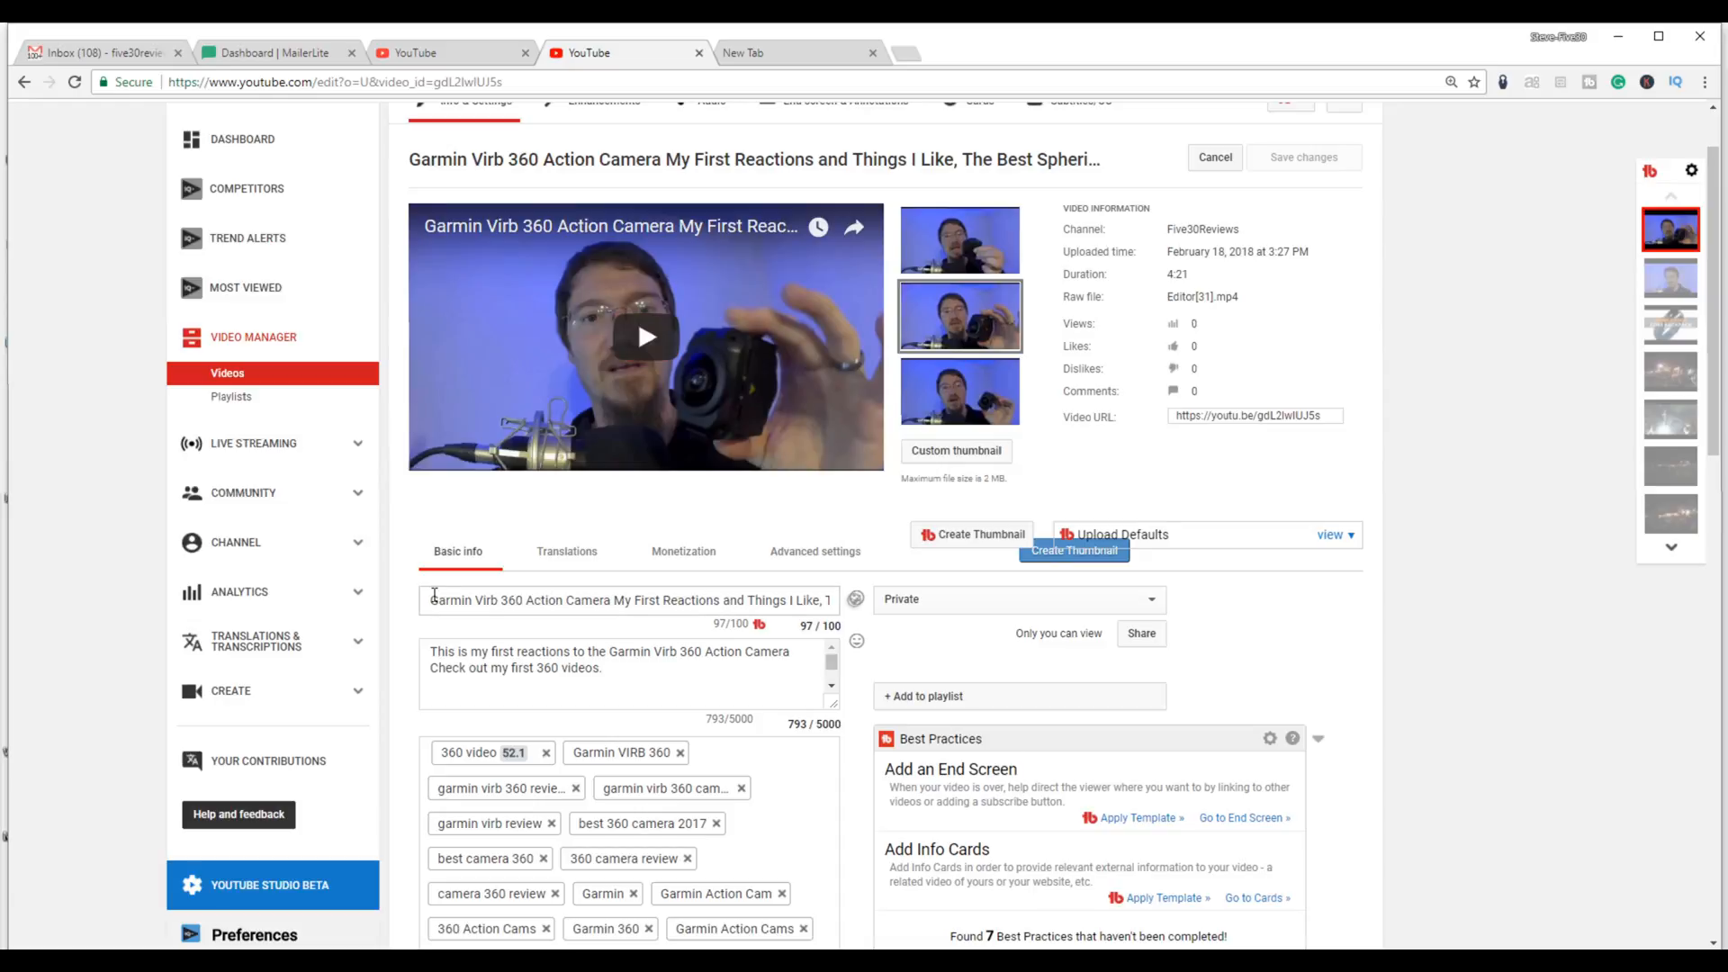
Copy "Garmin Virb 360 Action Camera" from the video's title and search YouTube for it in the empty browser tab.
drag(429, 600, 607, 599)
key(ctrl+c)
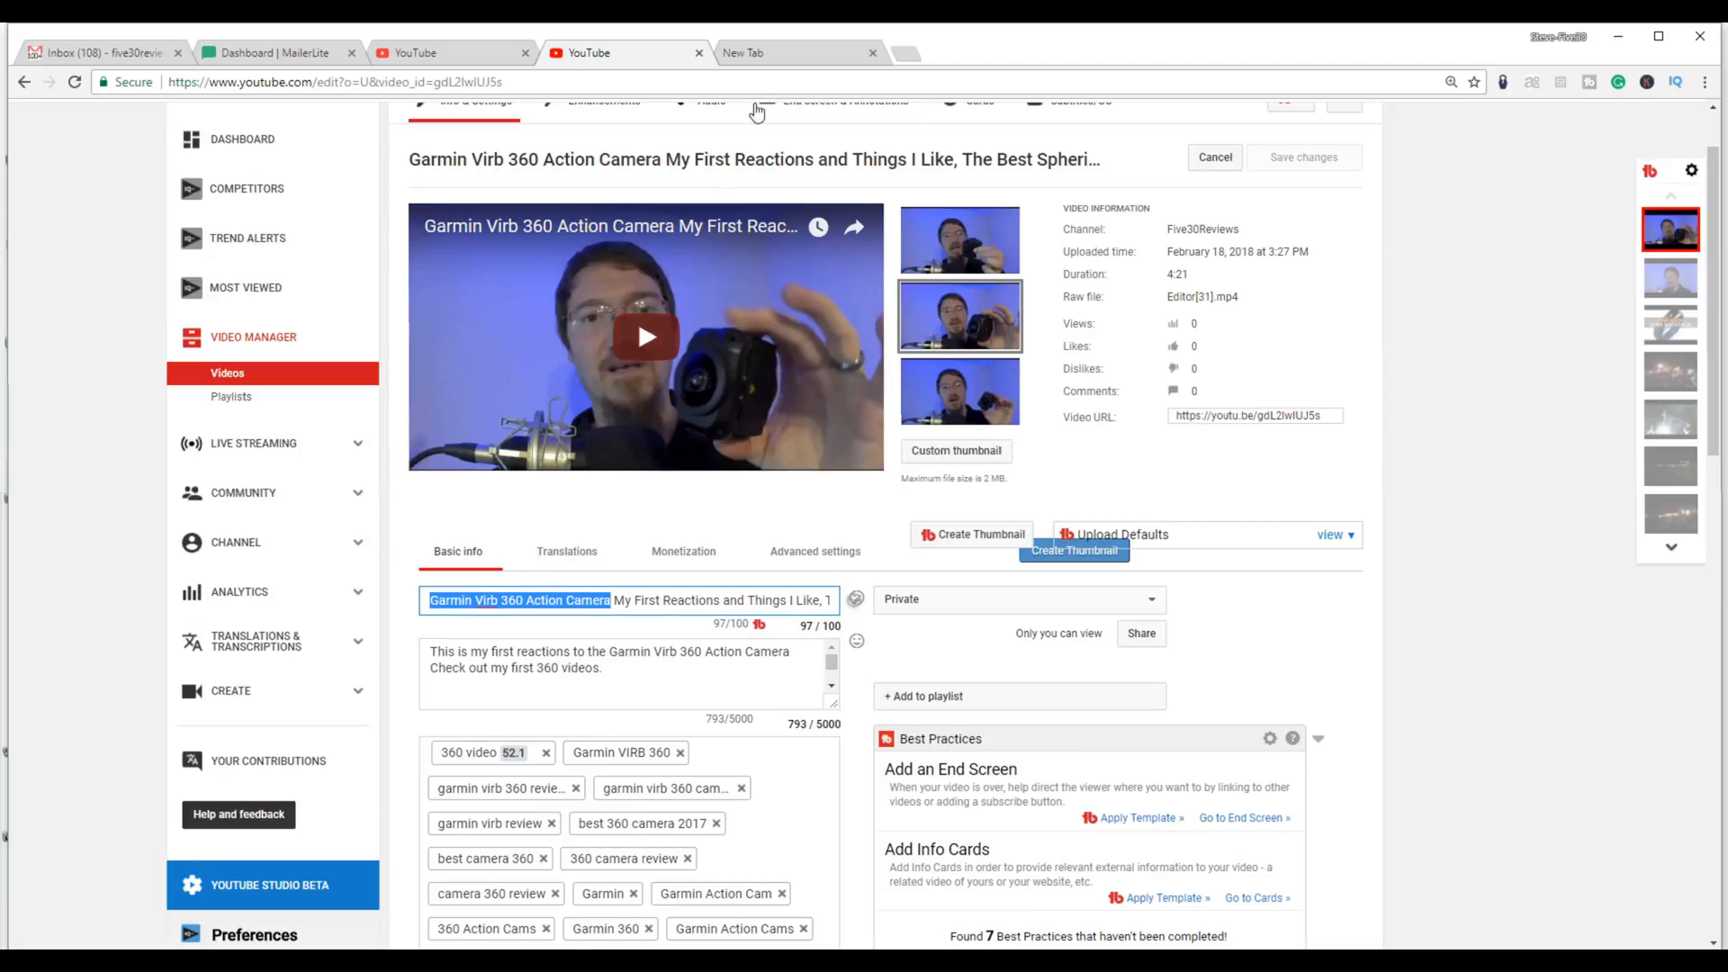
click(763, 57)
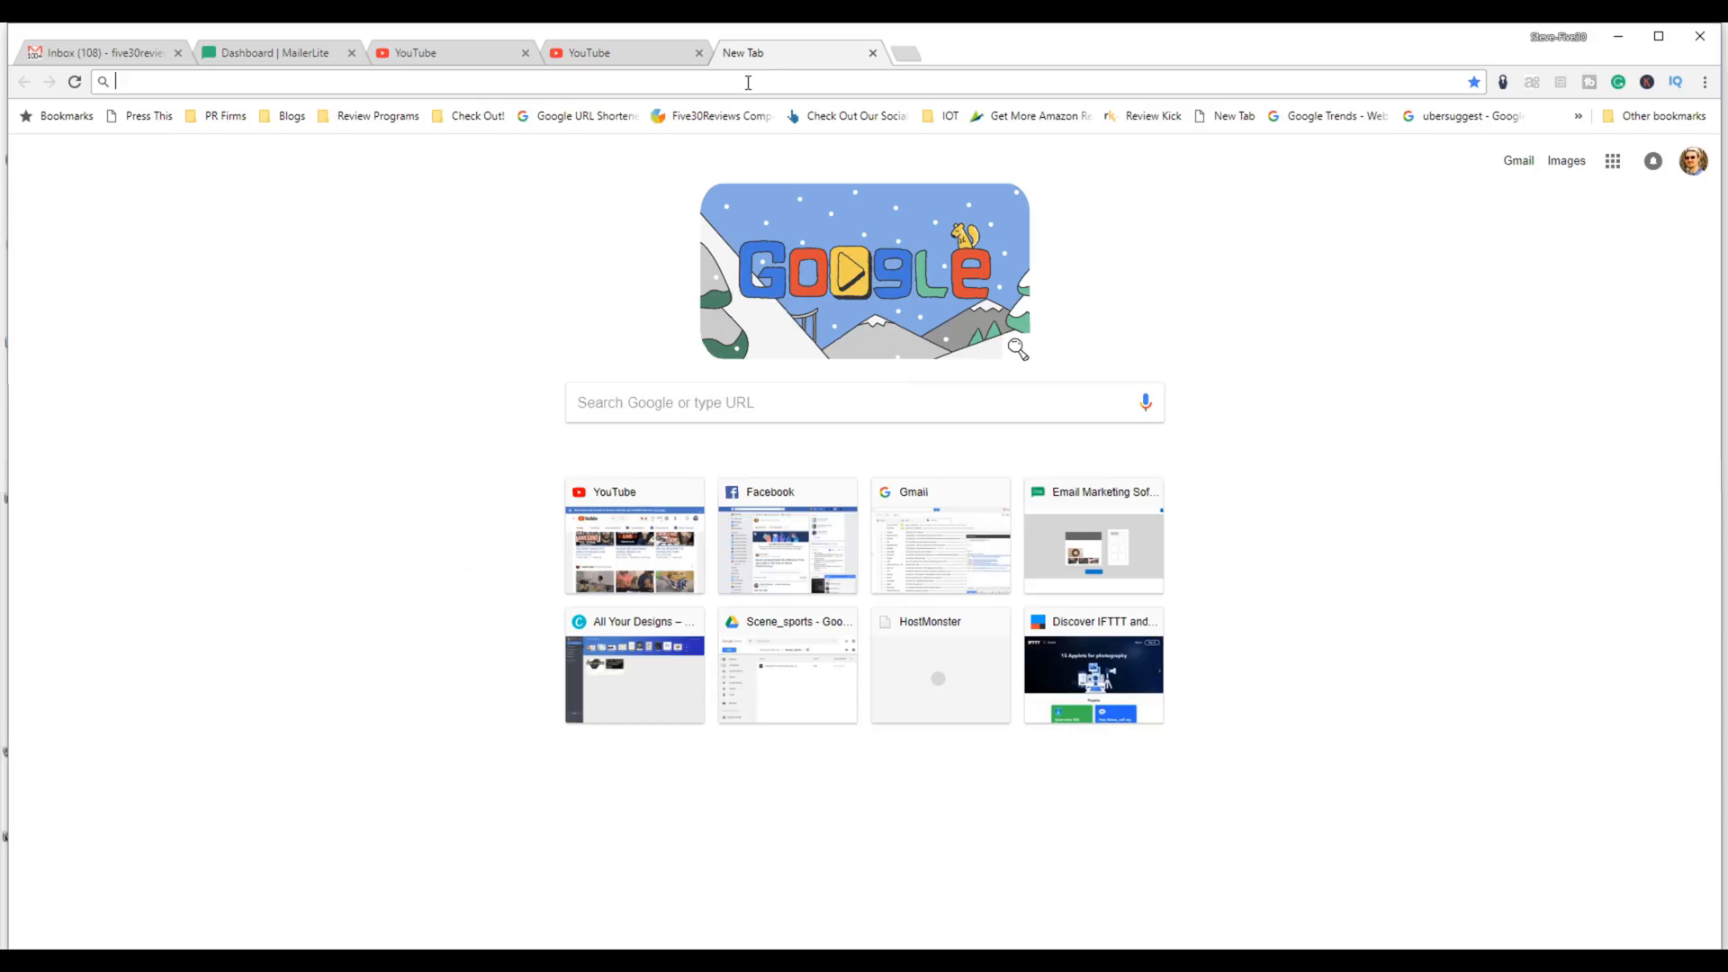
text(youtube.com)
key(Tab)
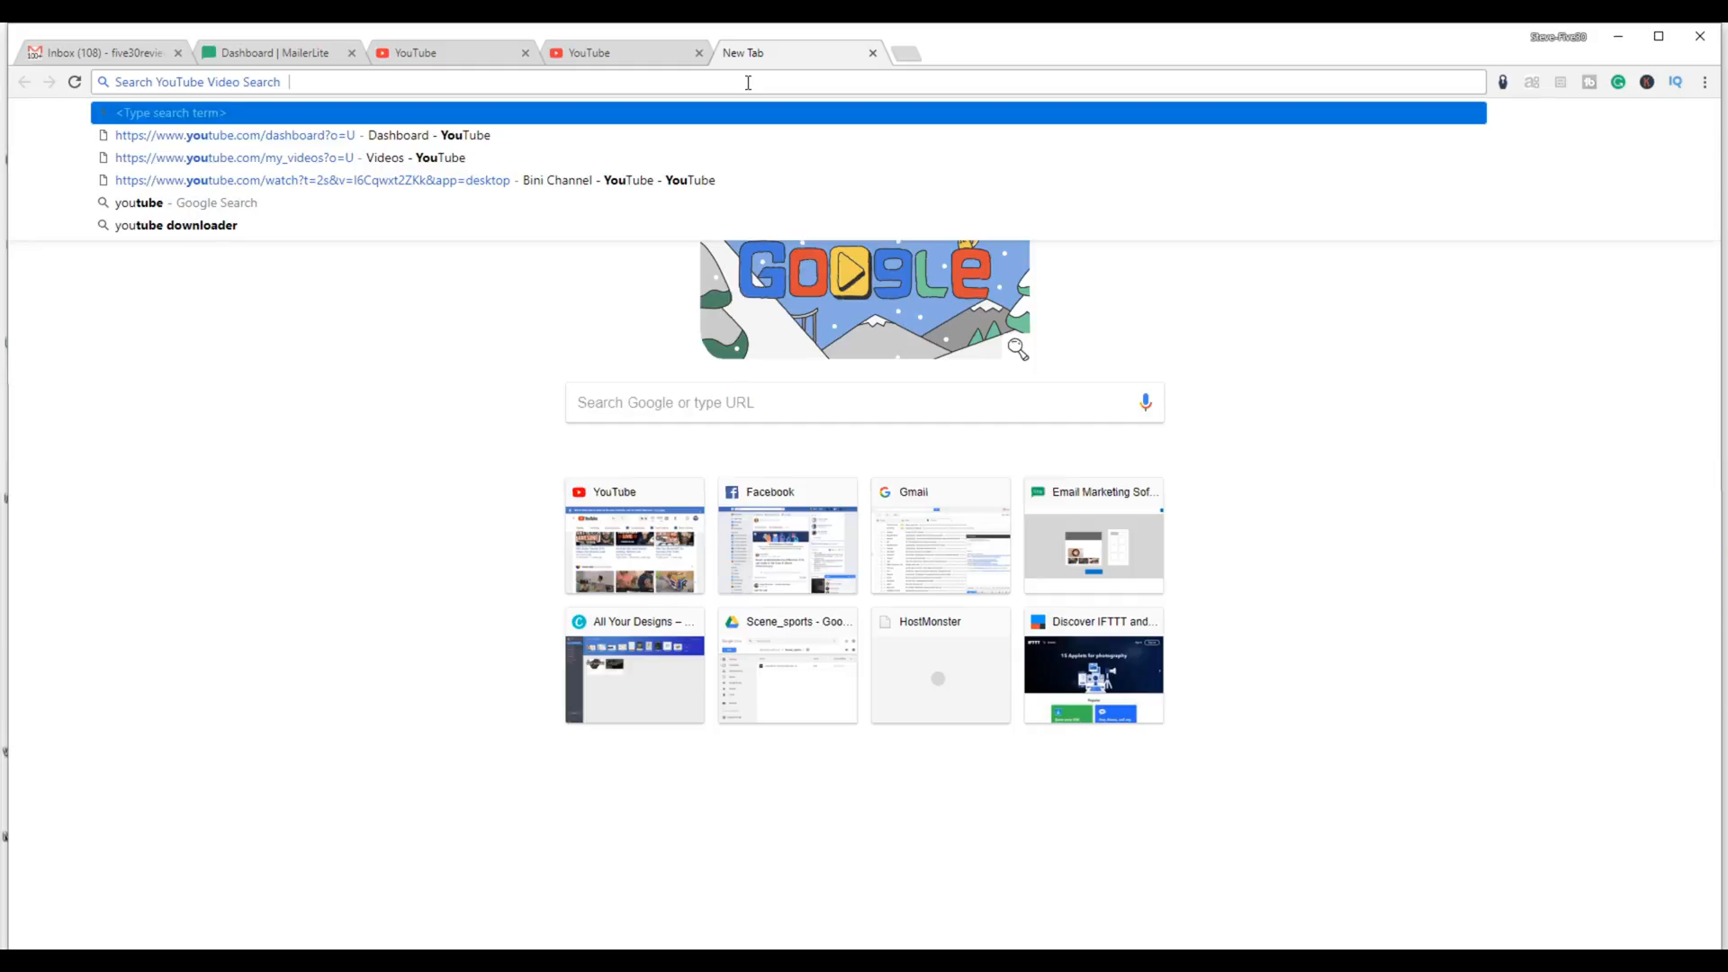
key(ctrl+v)
key(Return)
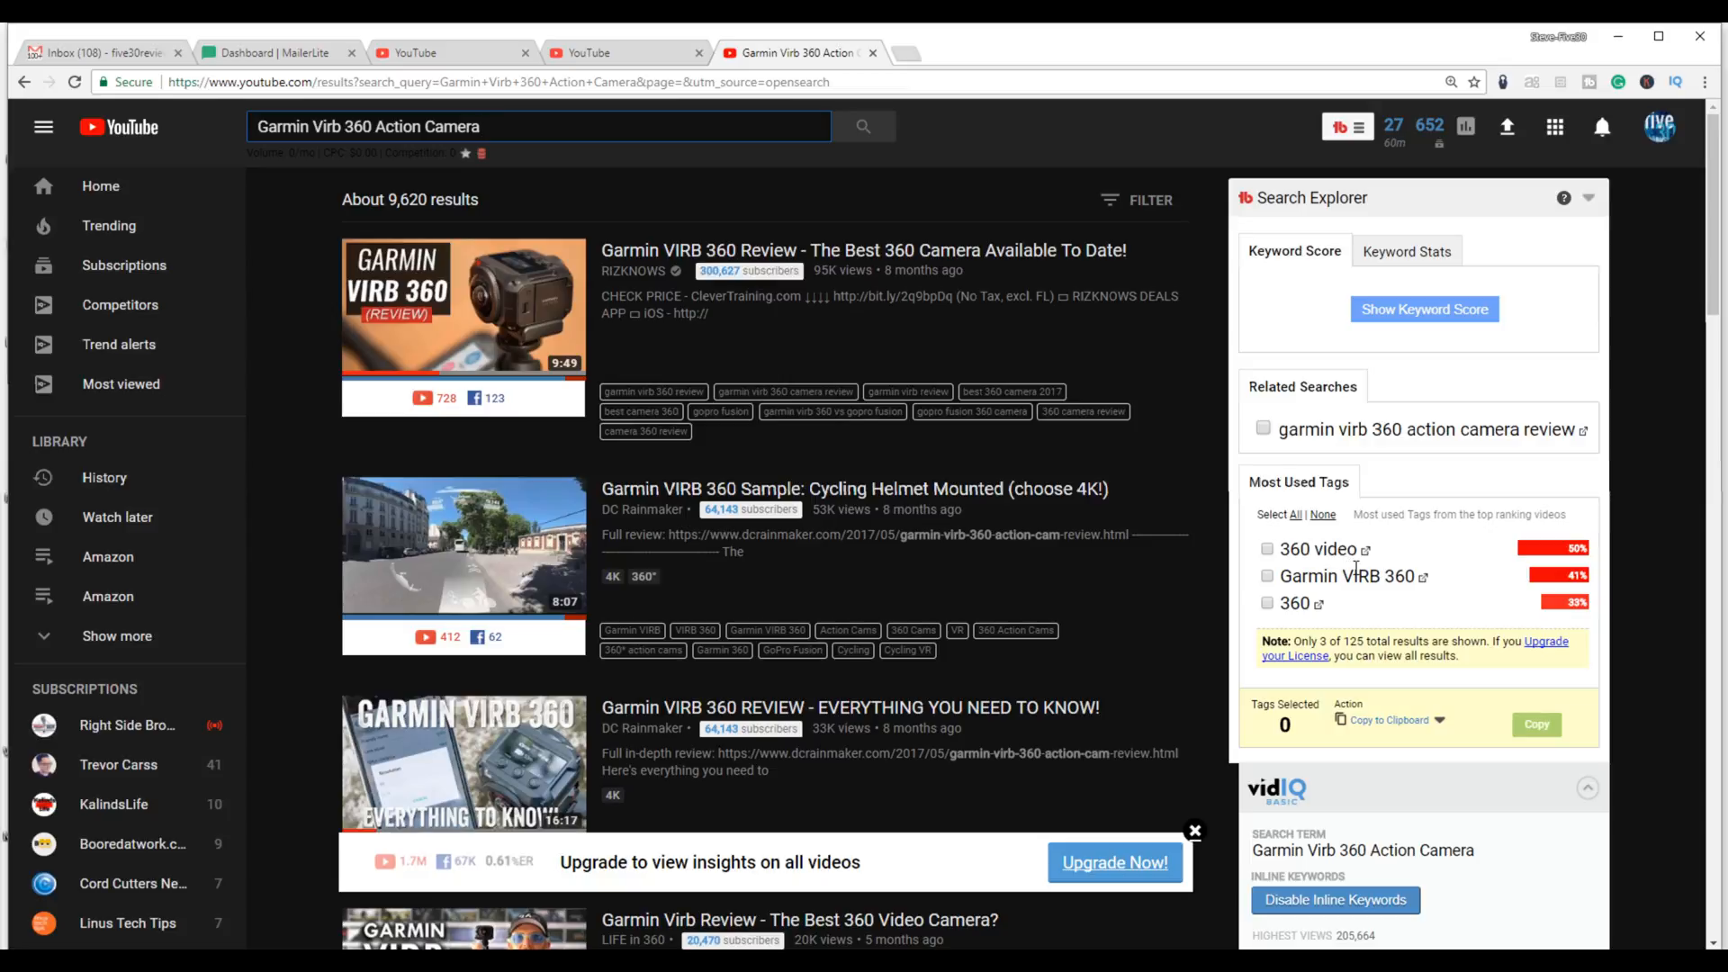
Examine the keyword score and top search keywords for the search term, then review the tags on the uploaded video's edit page.
scroll(1356, 568, down, 7)
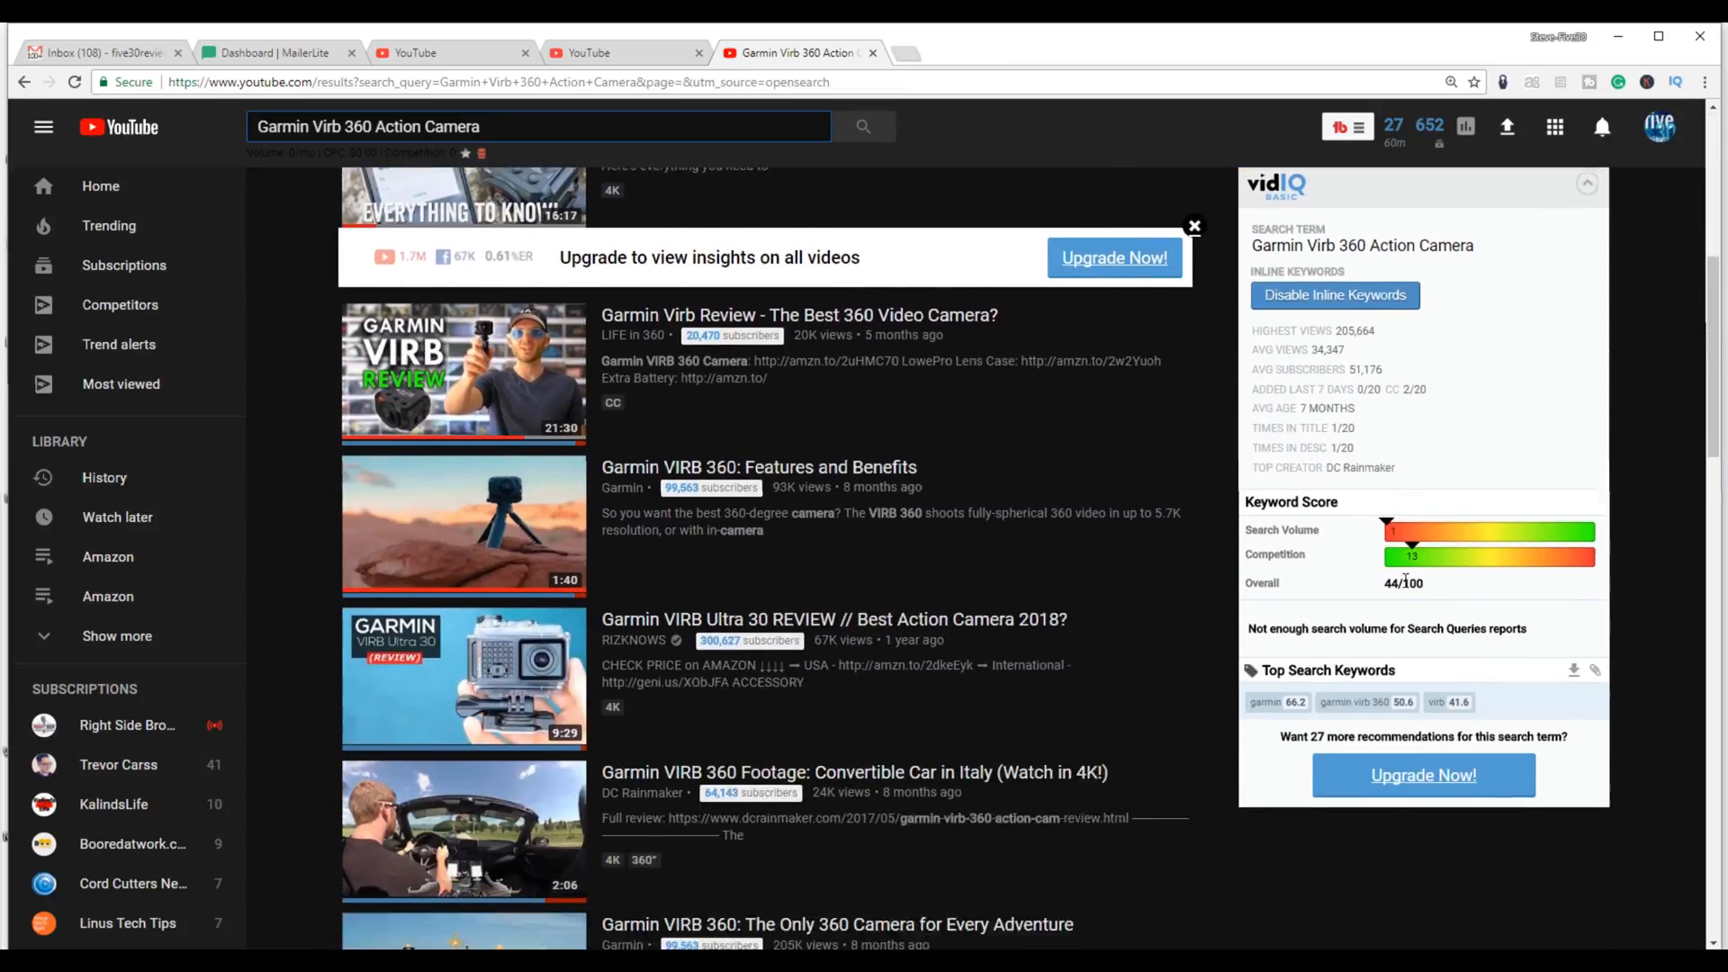
mouse_move(1305, 700)
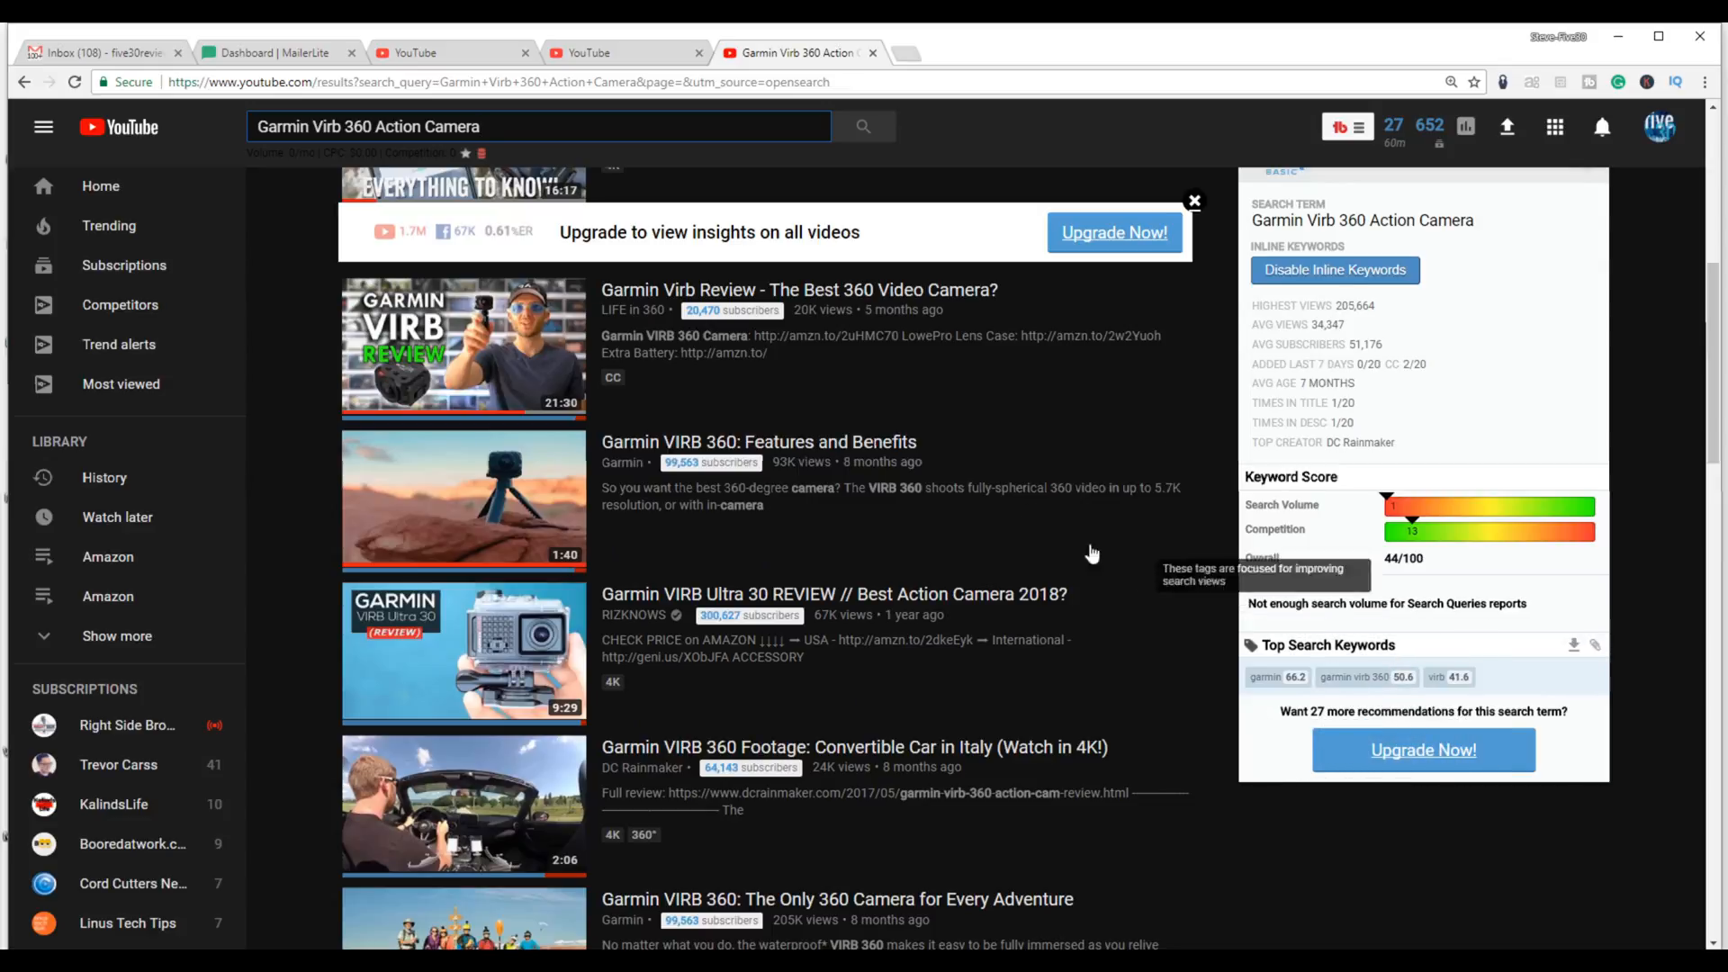
scroll(975, 553, up, 5)
scroll(975, 558, up, 2)
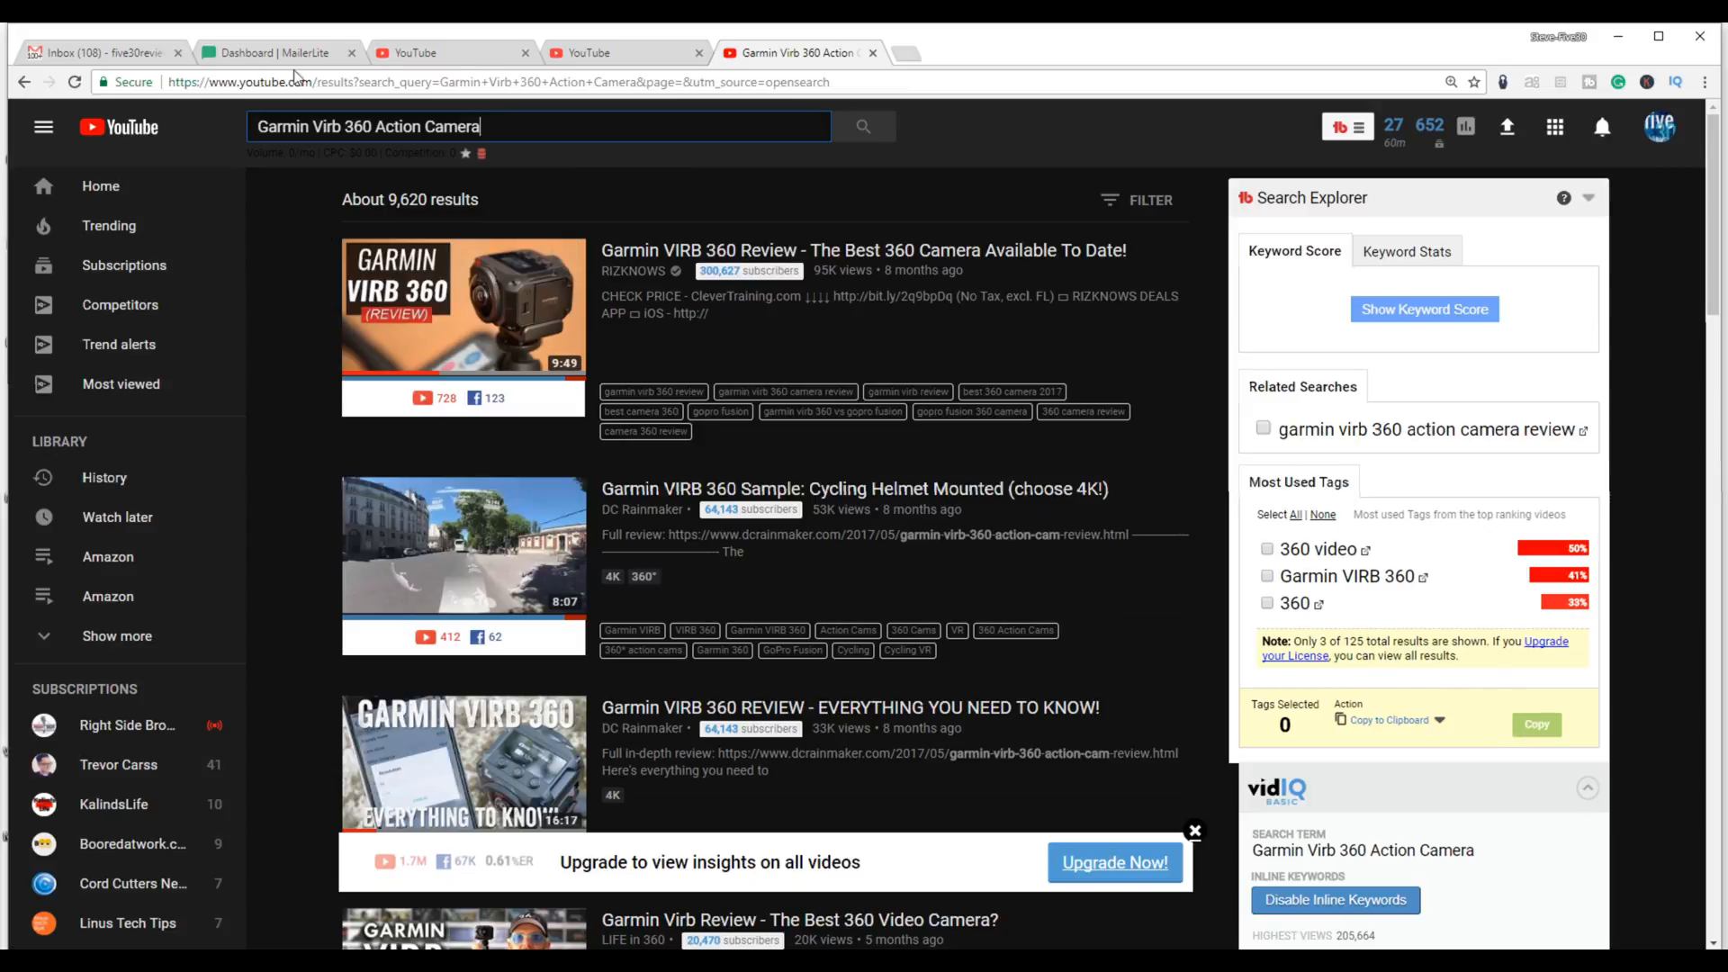
click(563, 55)
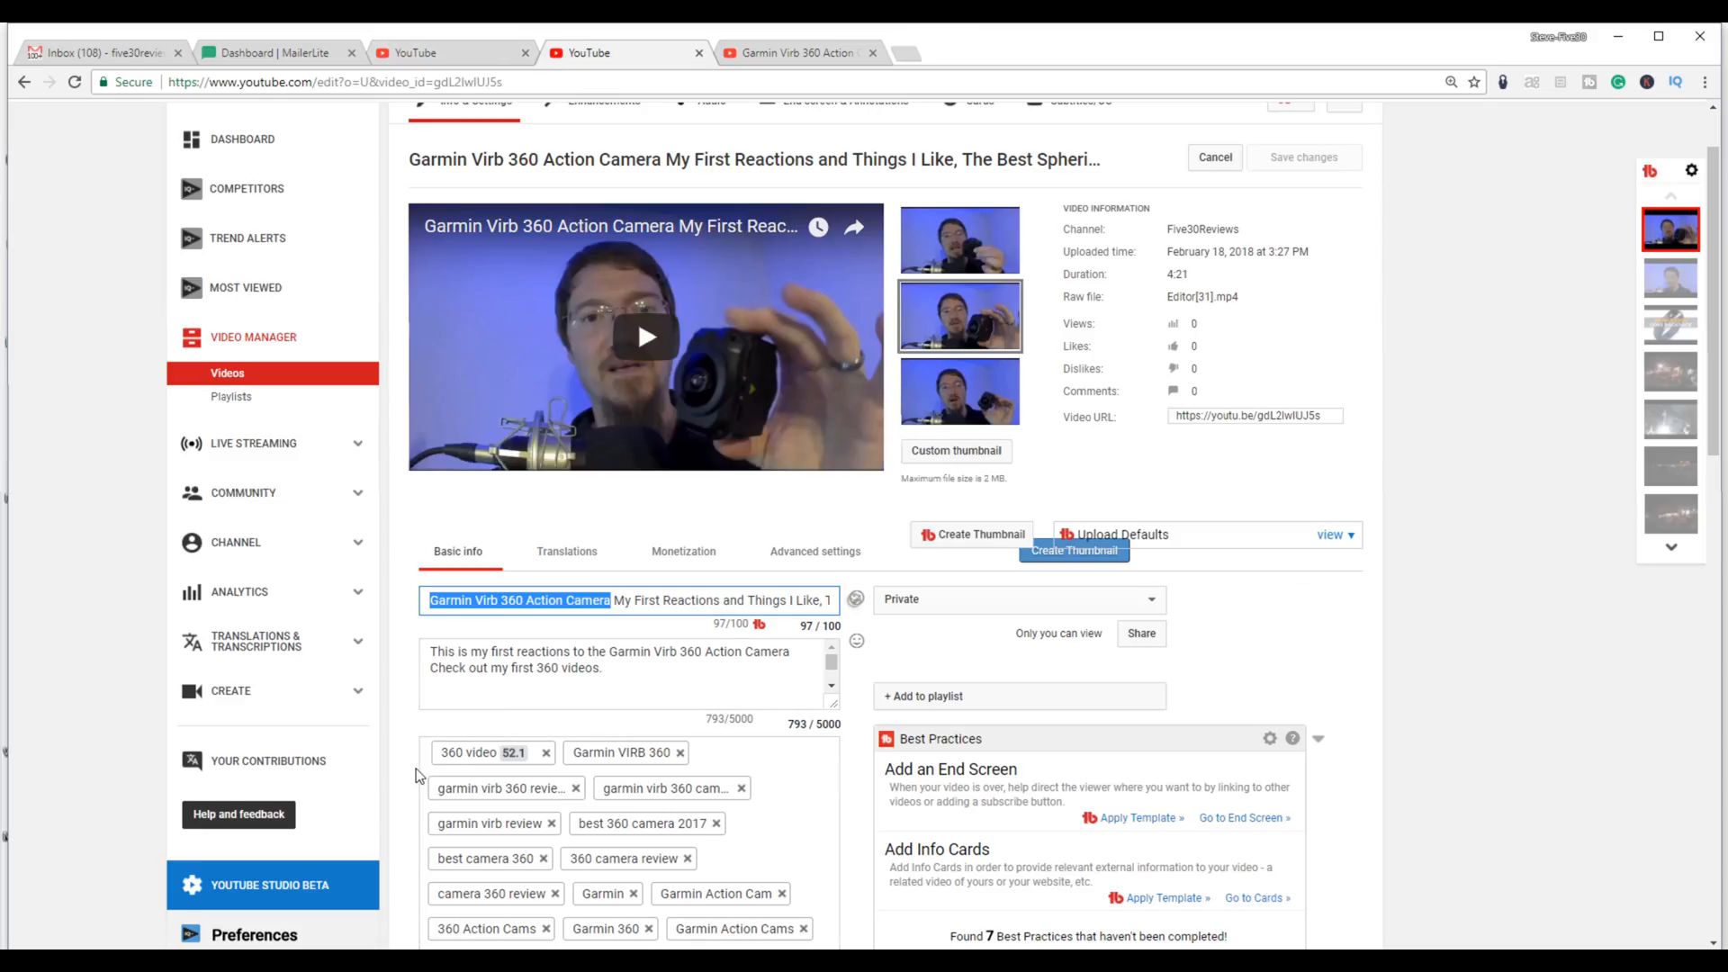
scroll(790, 668, down, 3)
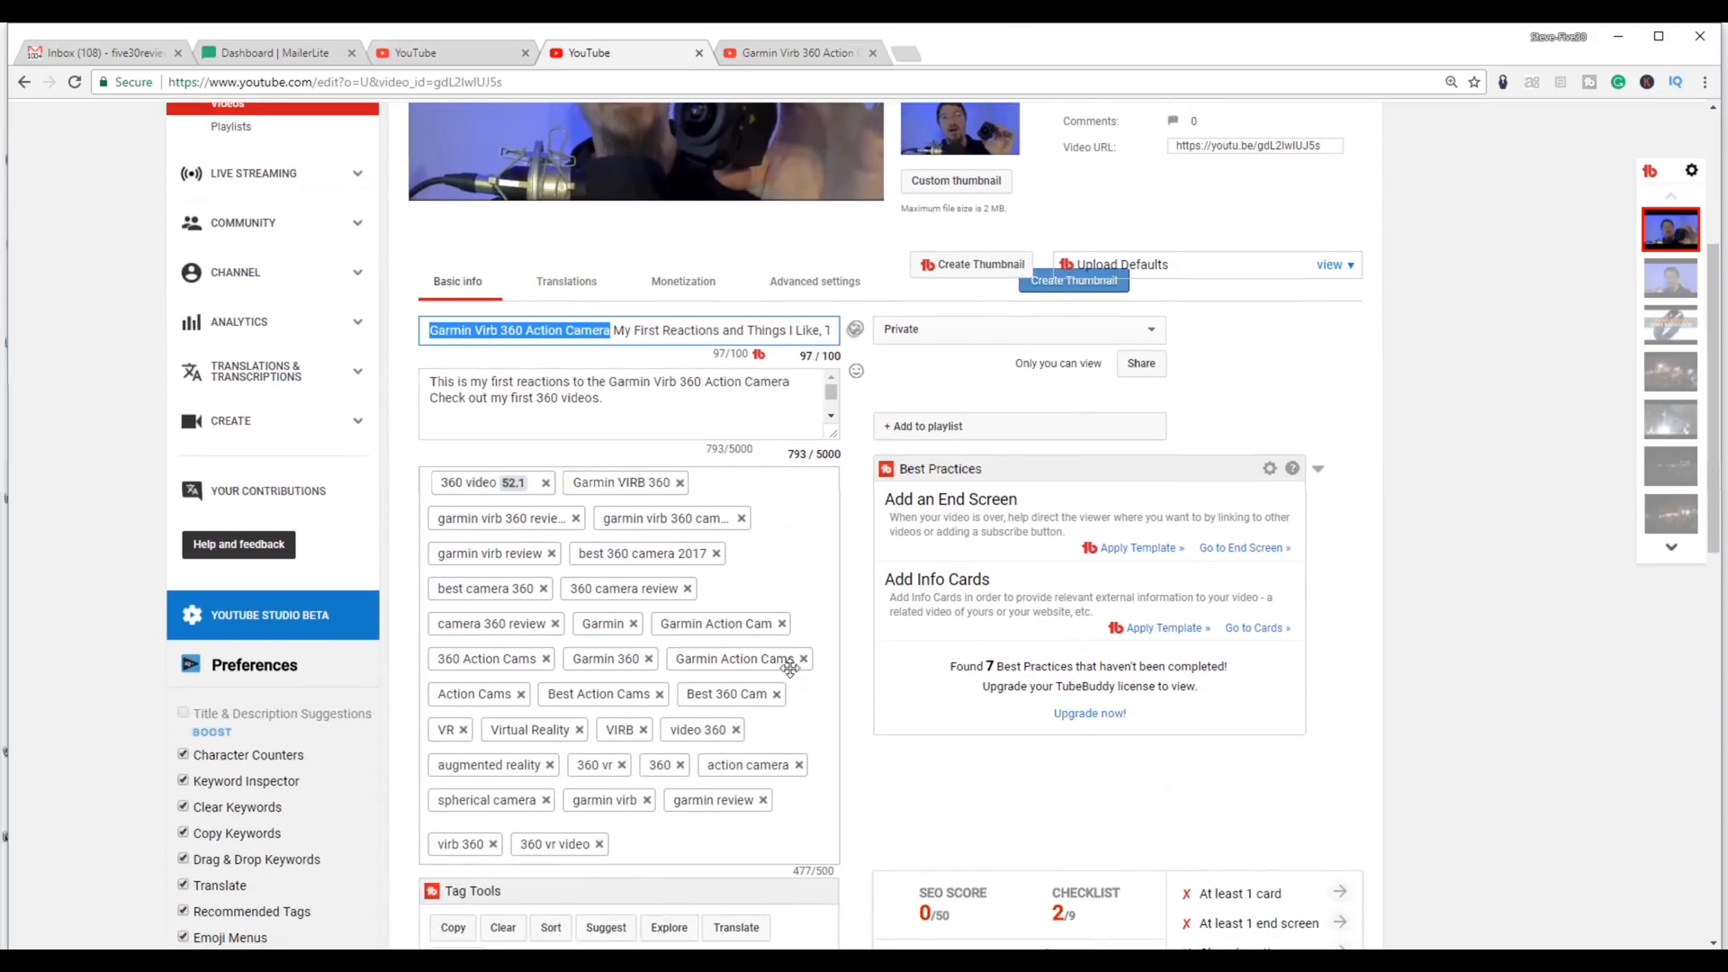
click(821, 520)
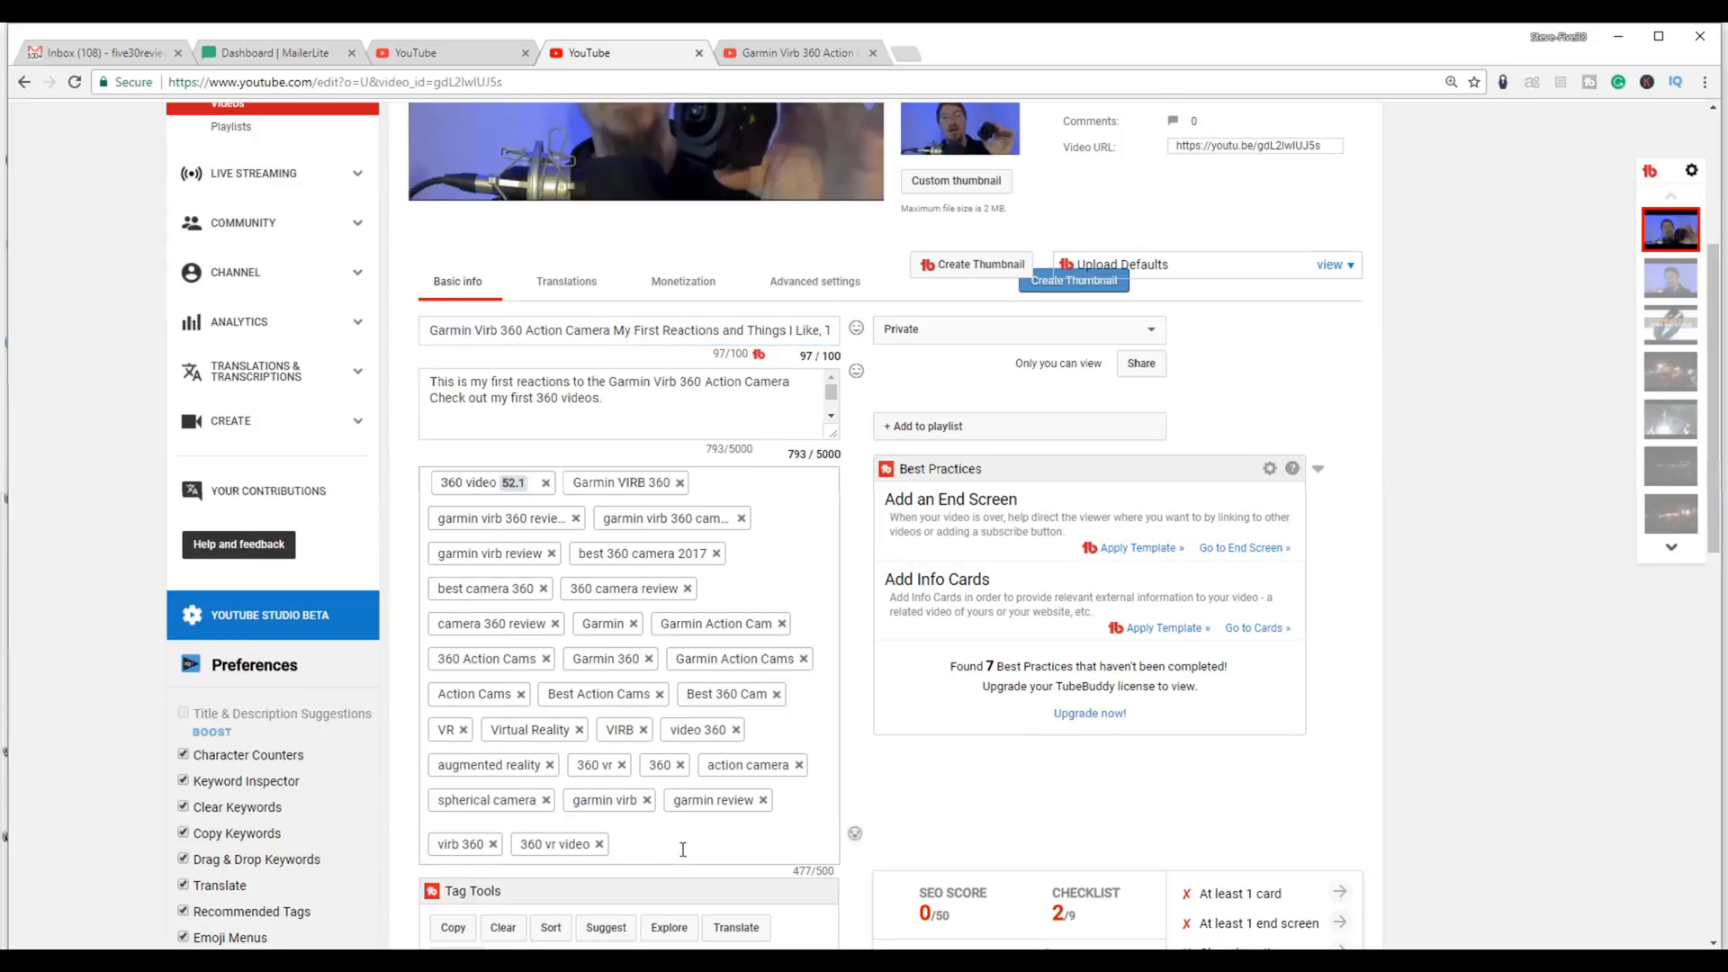
scroll(683, 849, up, 3)
Open the result "Garmin VIRB 360 Review - The Best 360 Camera Available To Date!", pause playback and examine its Videolytics statistics and tags.
click(809, 51)
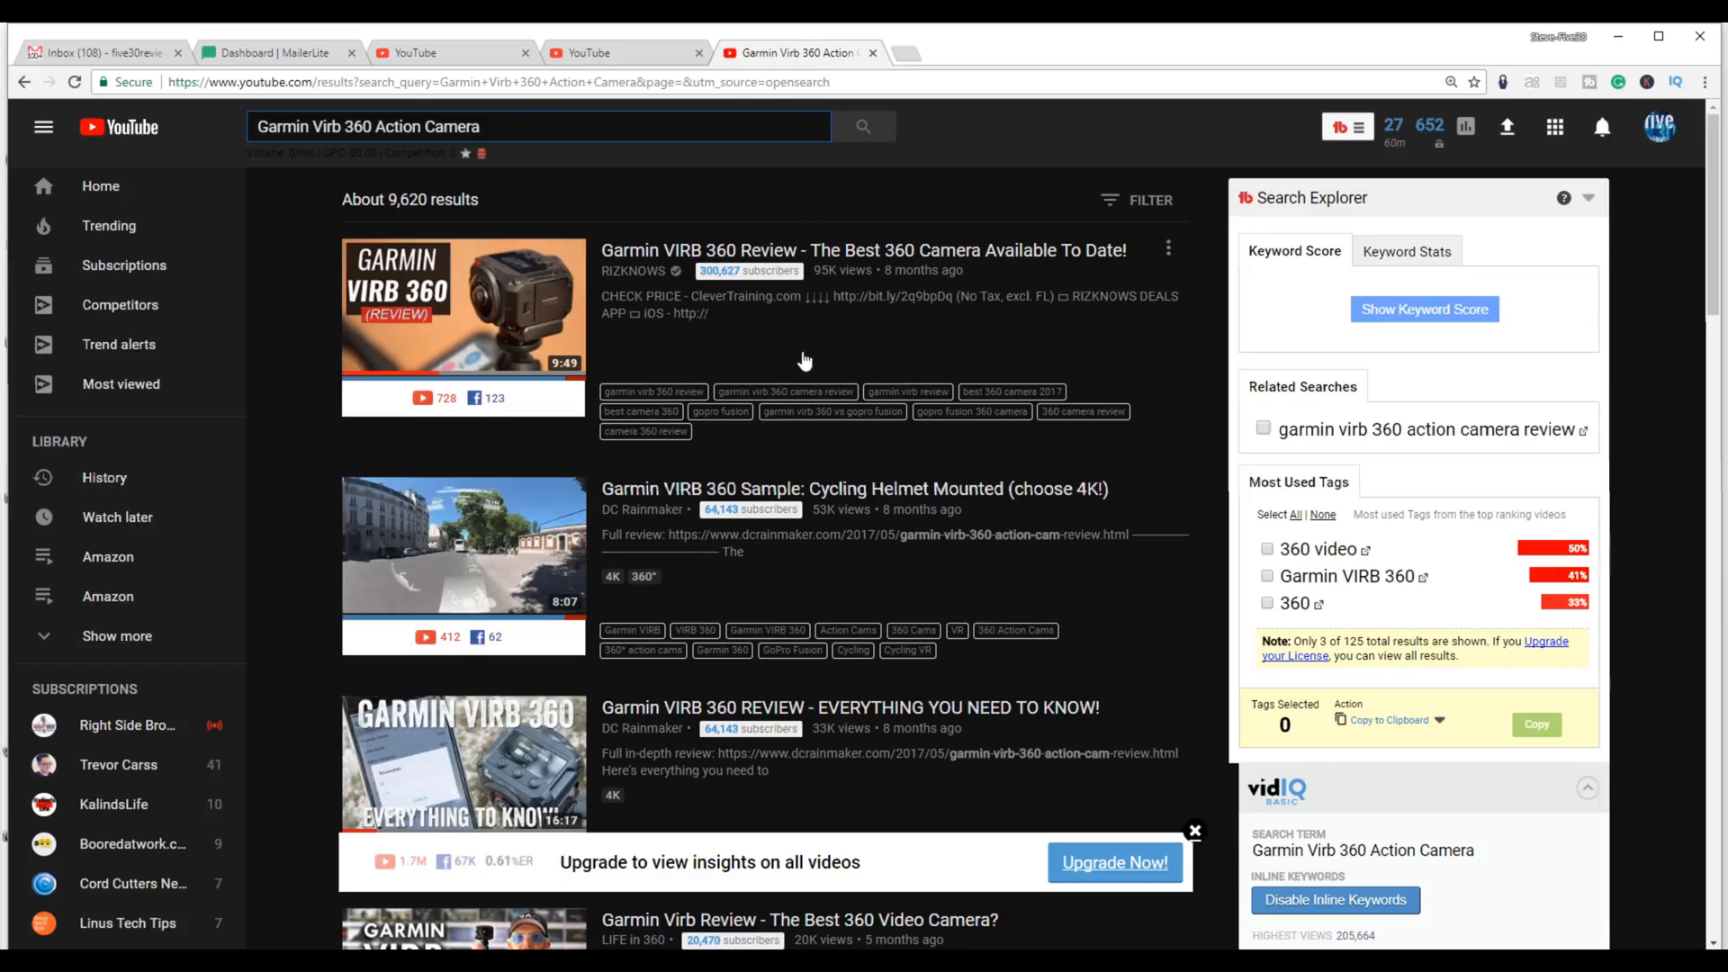
click(822, 260)
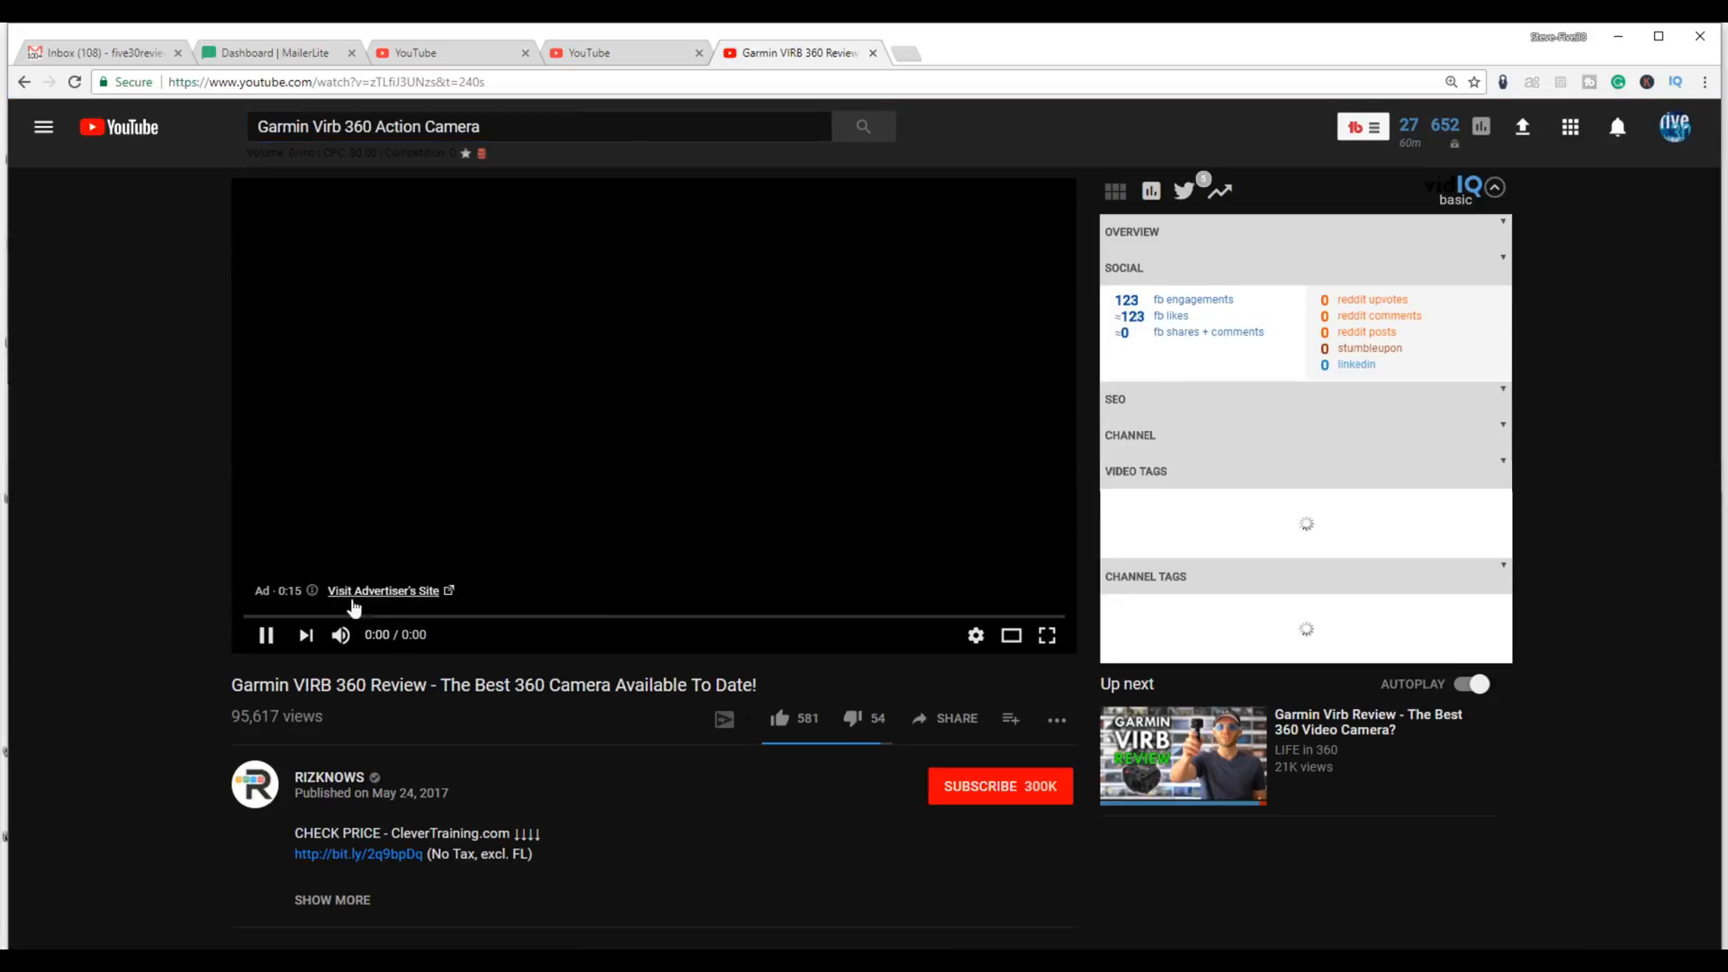
click(258, 633)
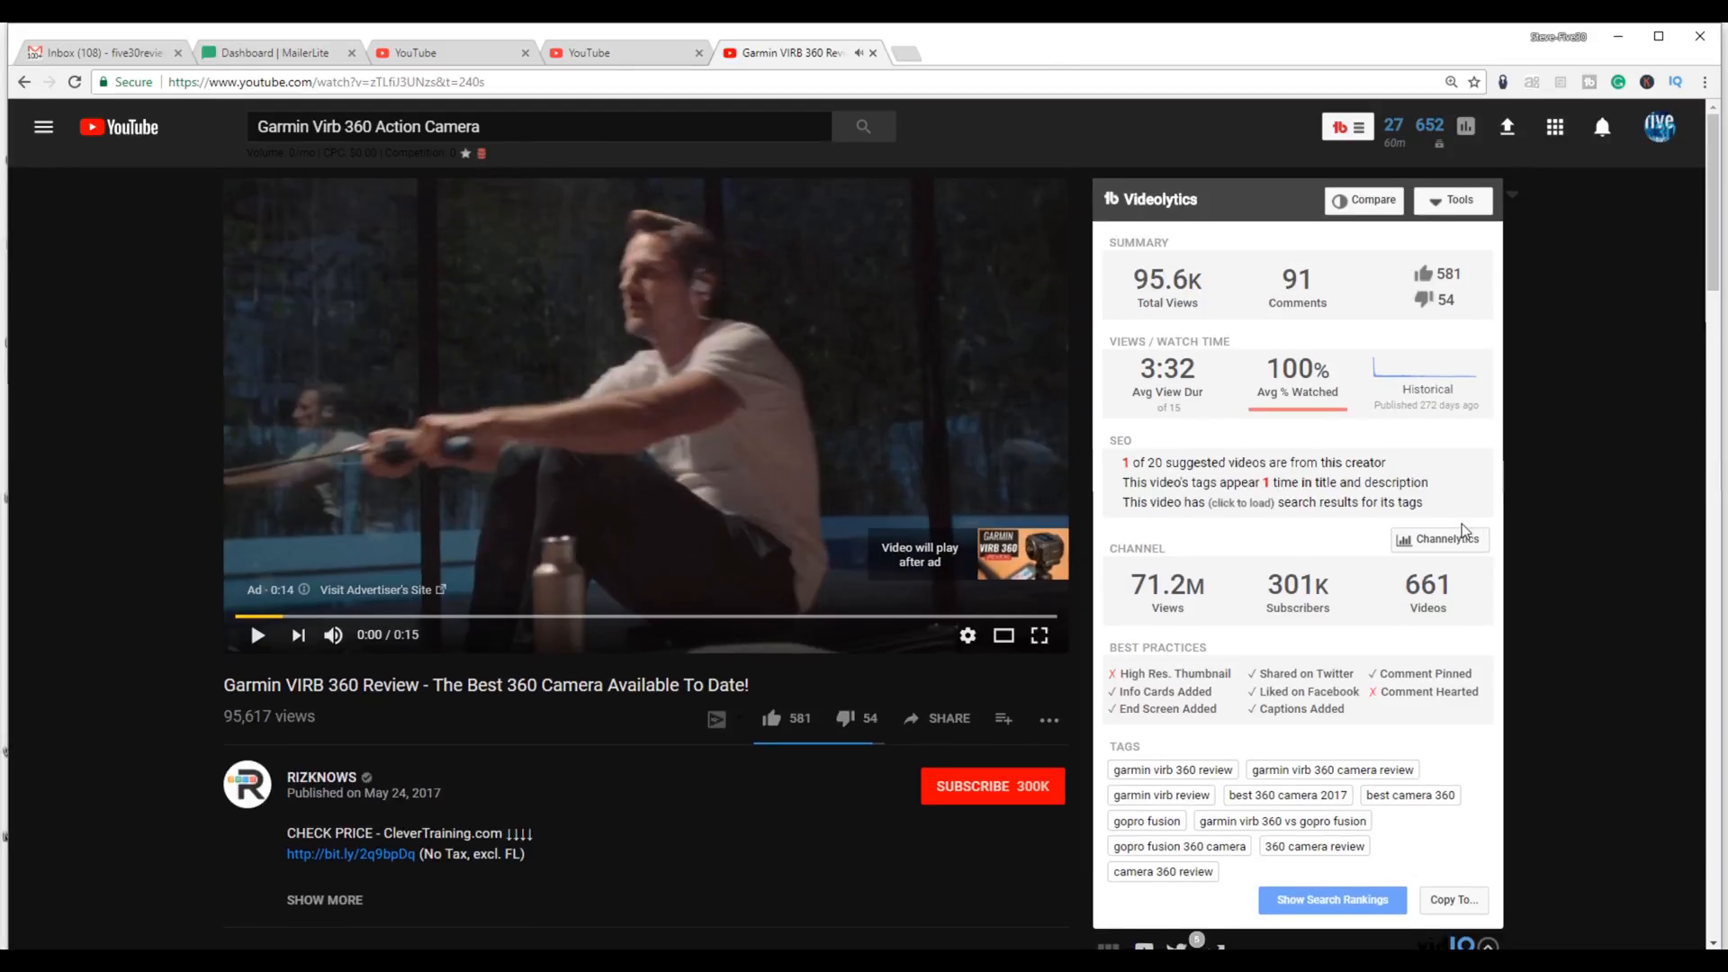
scroll(1462, 531, down, 1)
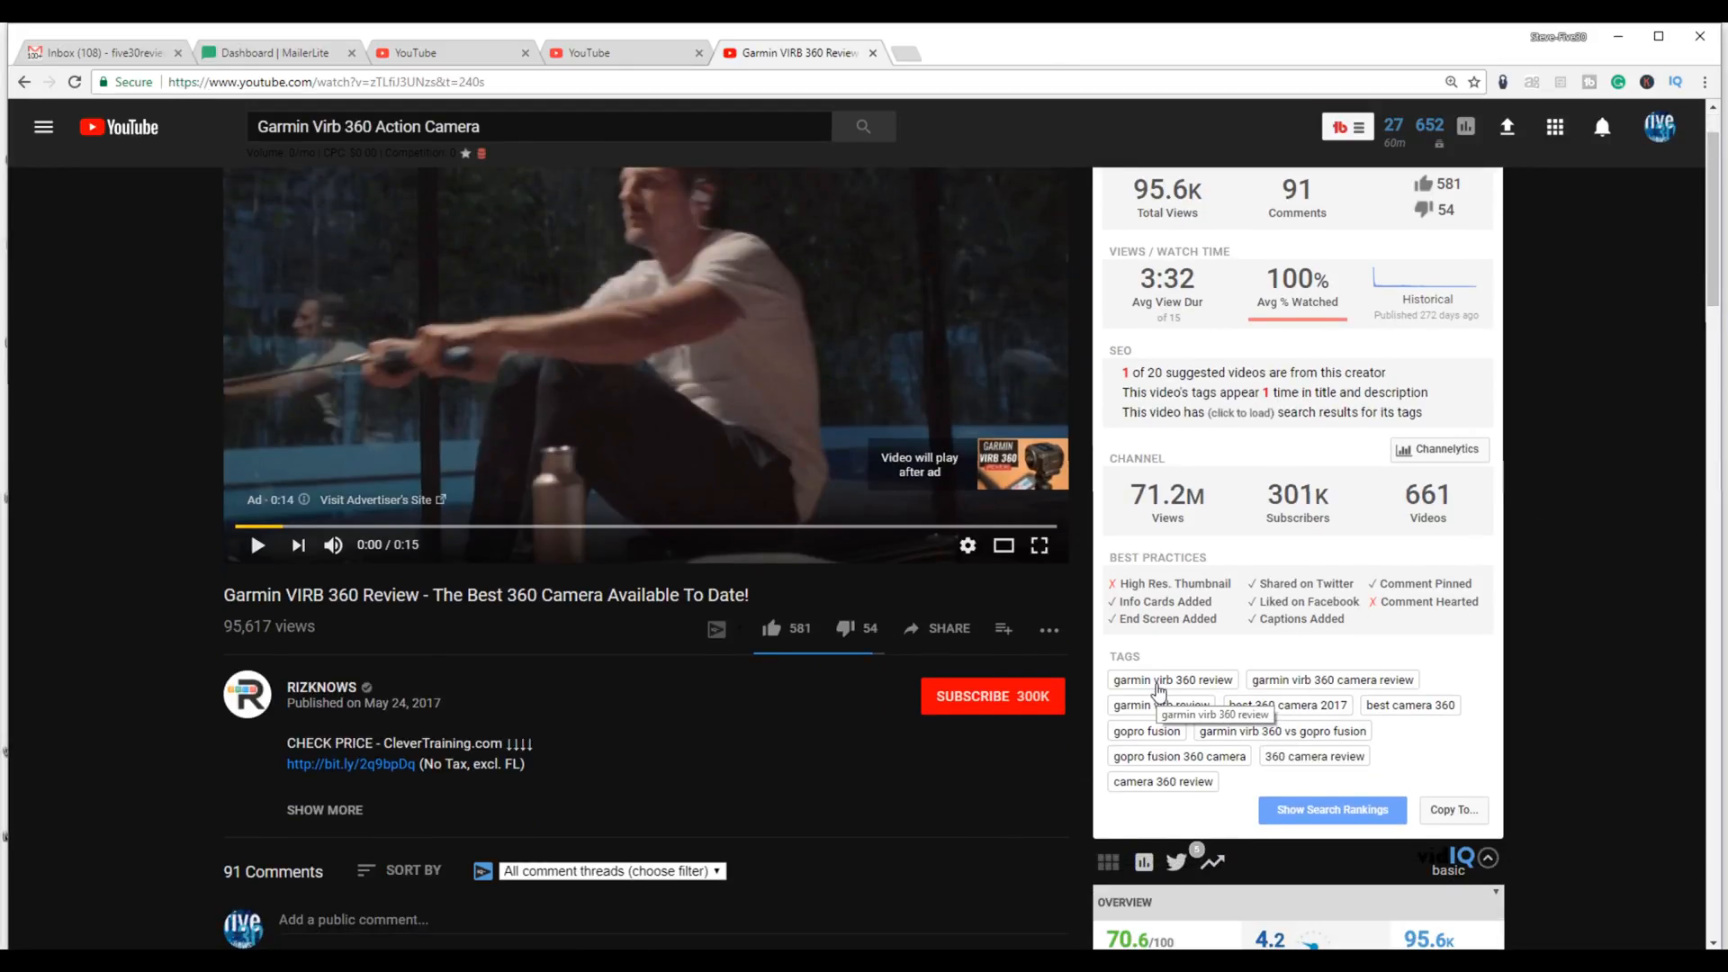
scroll(1170, 688, up, 1)
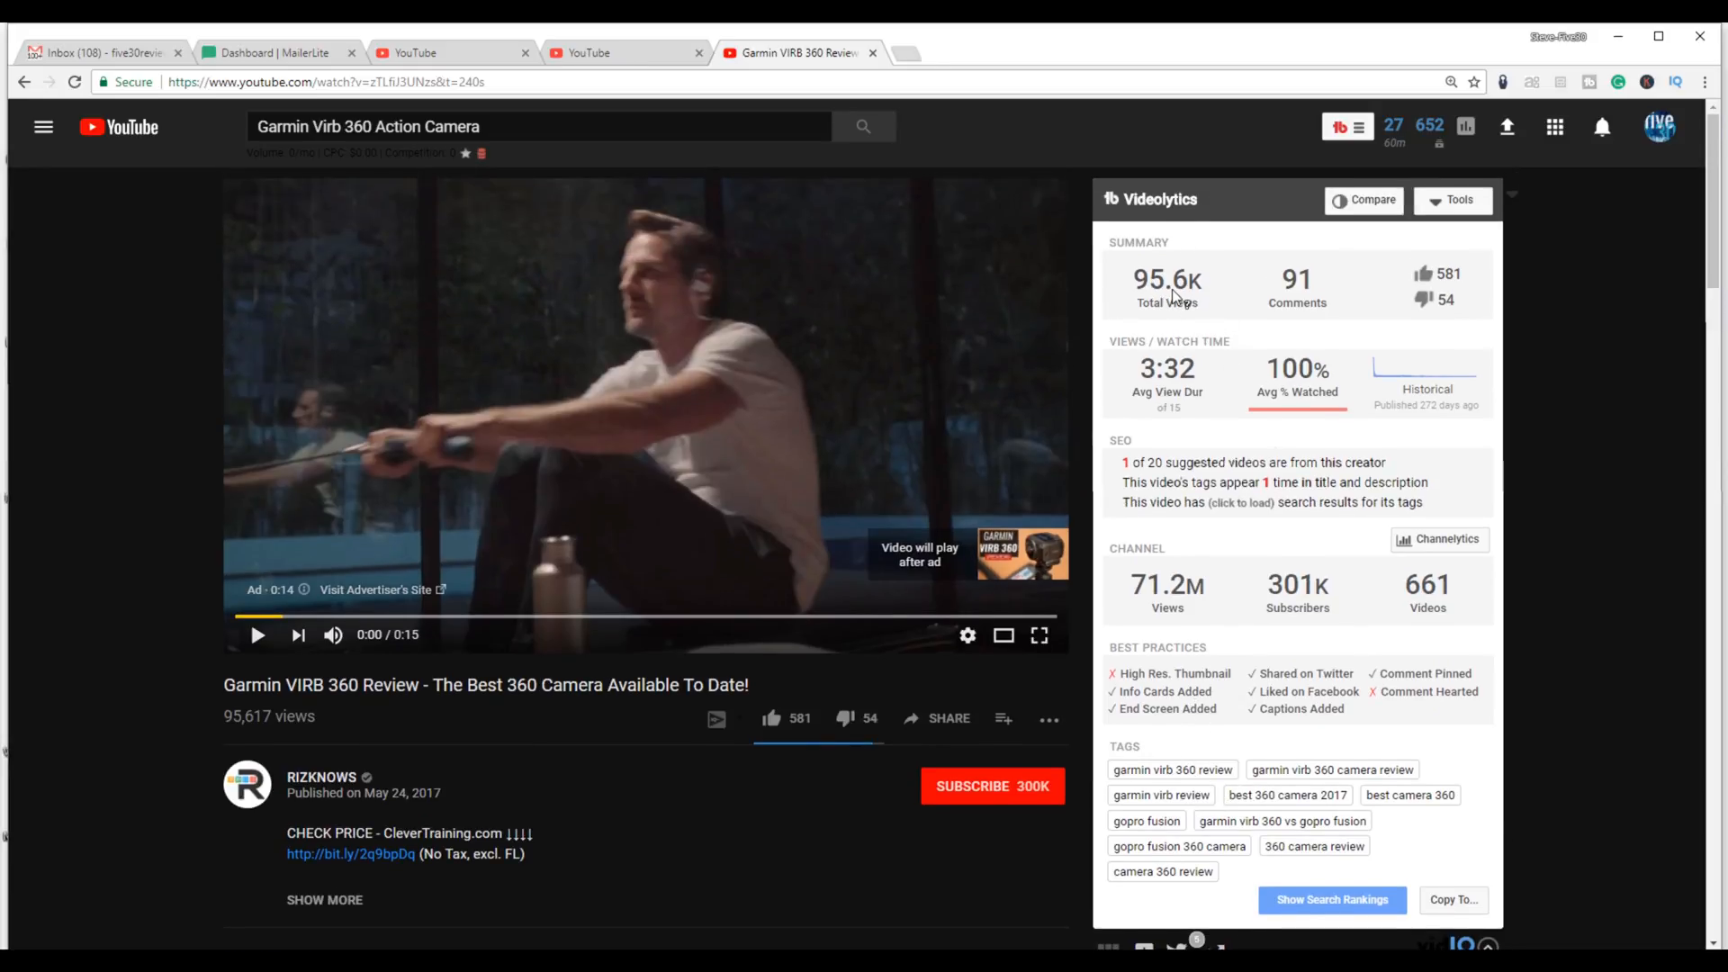
mouse_move(1181, 299)
scroll(1307, 541, down, 2)
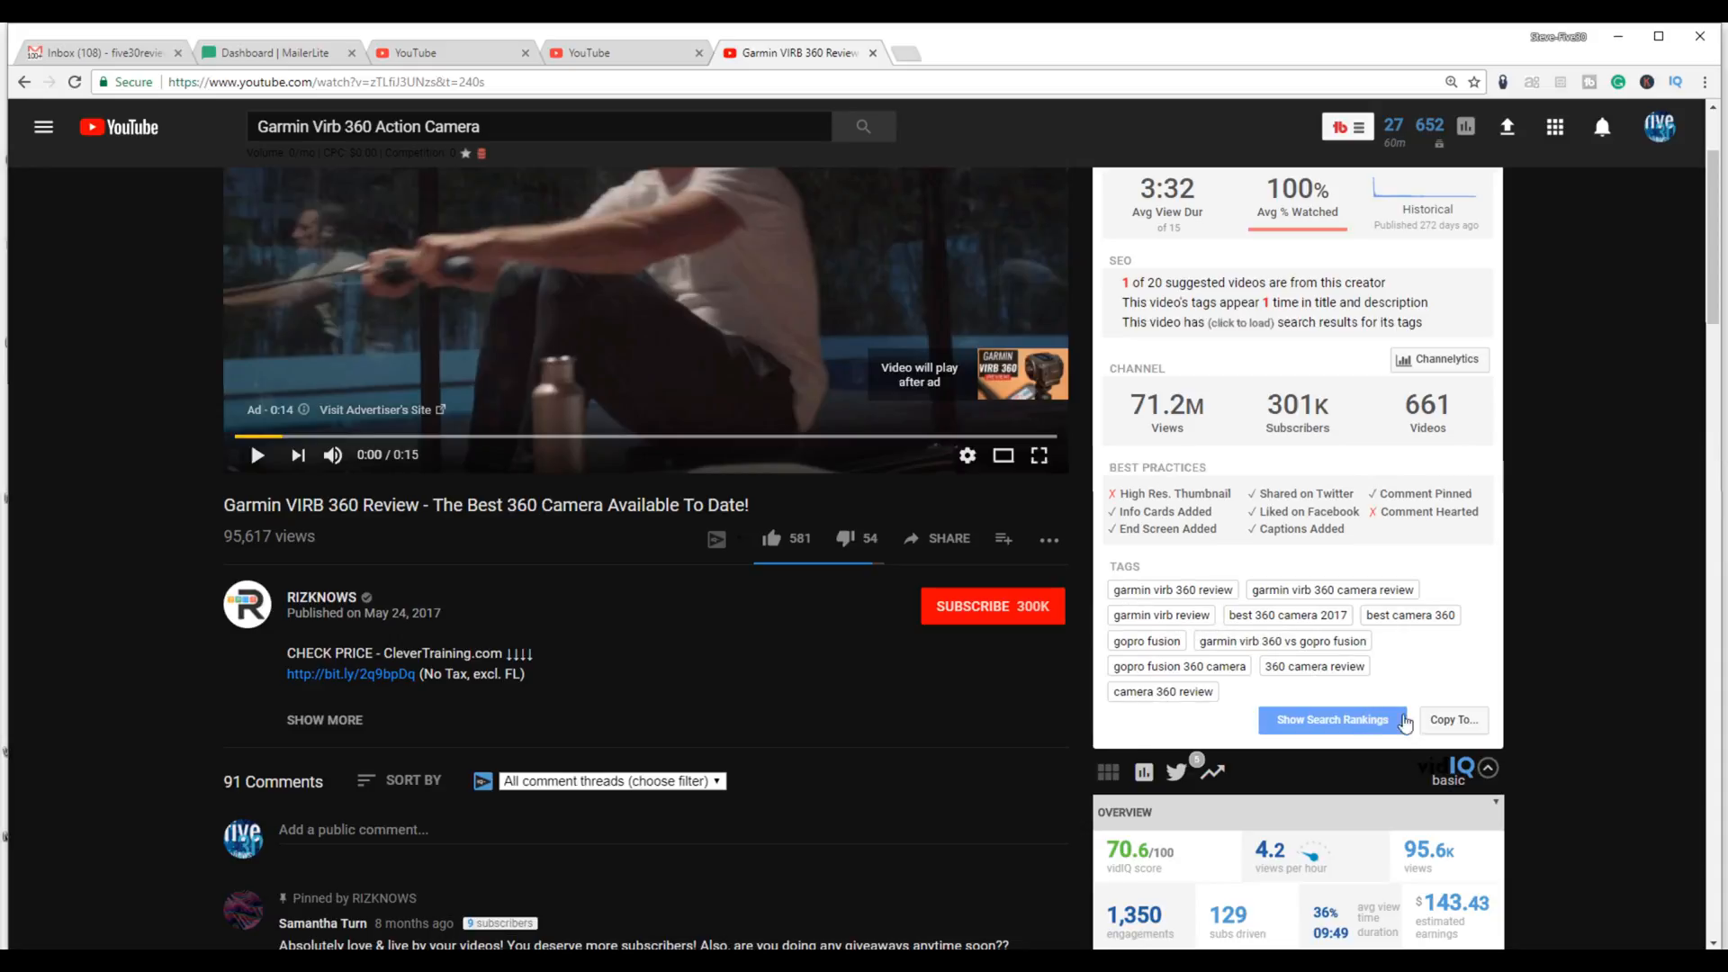
Open the competing video's list of copyable tags, then examine its vidIQ statistics, video tag rankings and channel tags.
click(1453, 720)
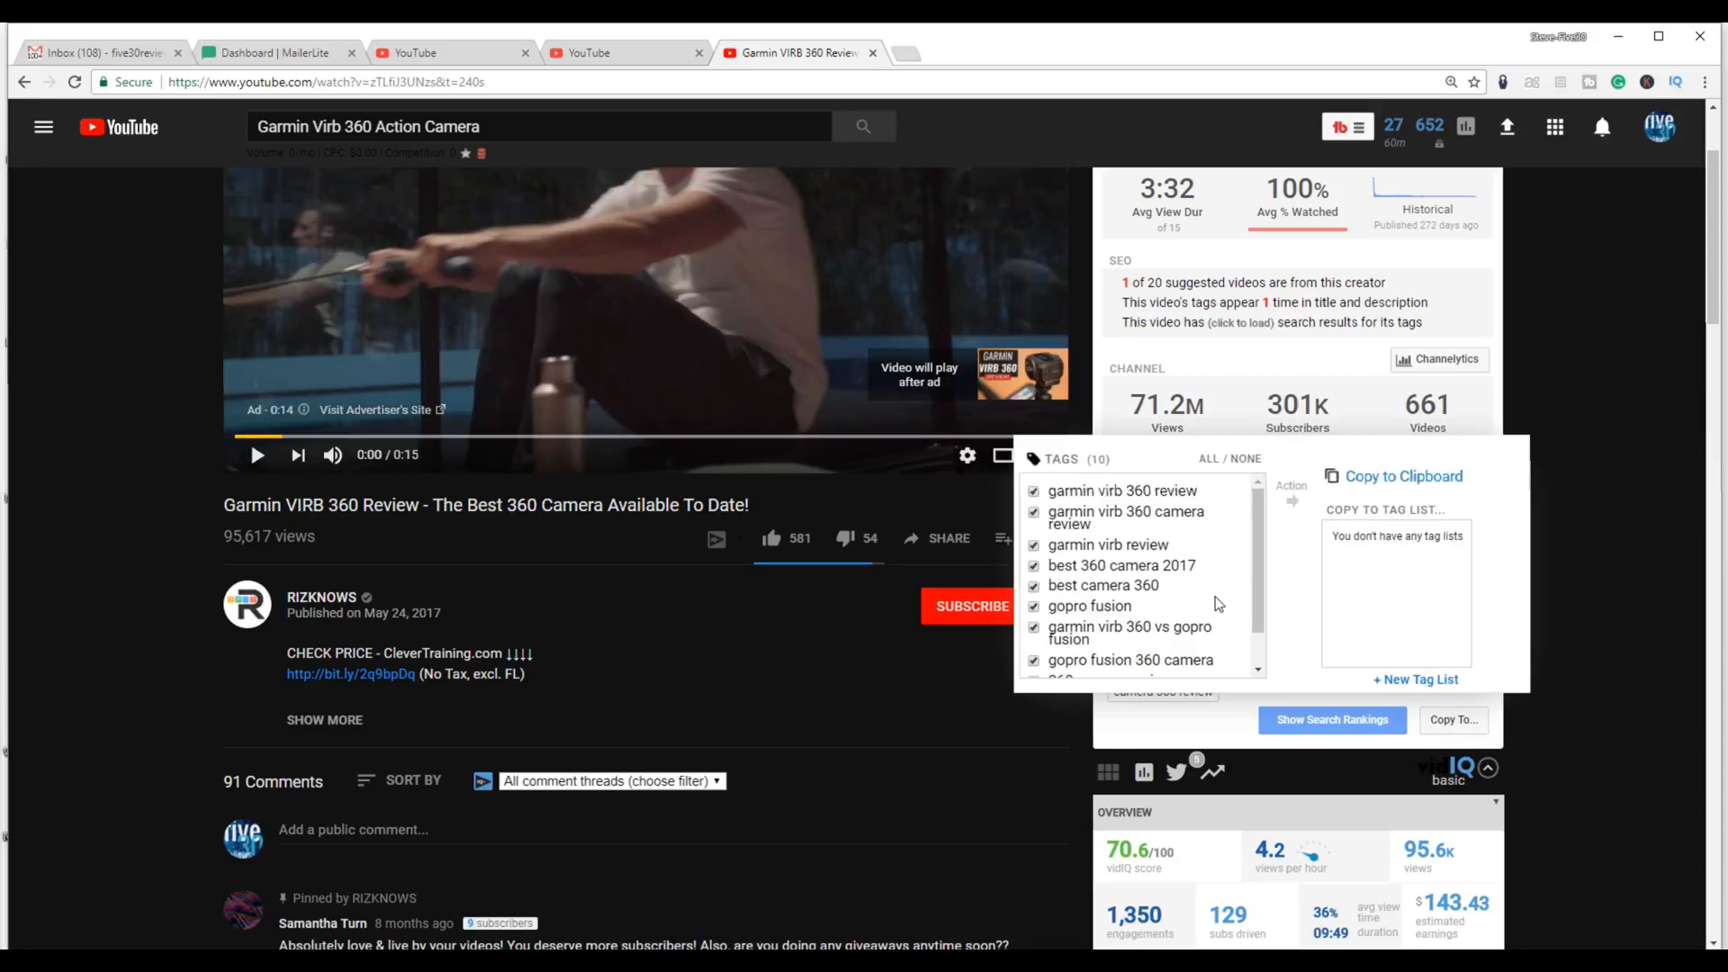
scroll(1040, 585, down, 3)
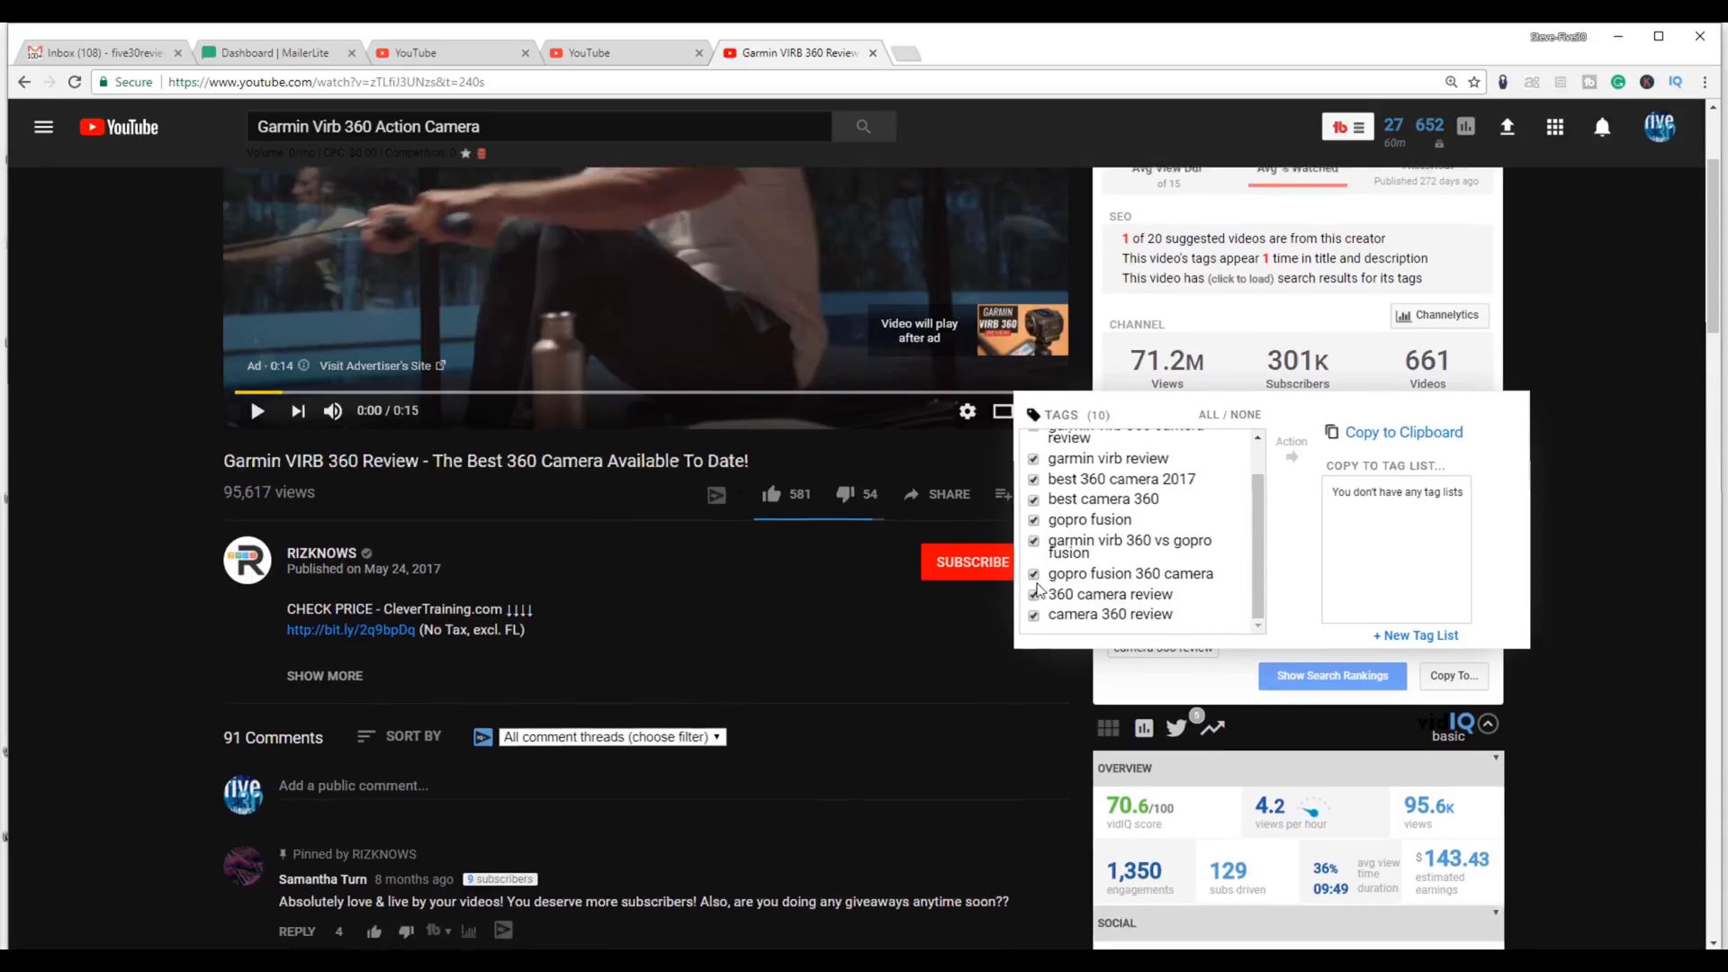
scroll(1040, 585, down, 2)
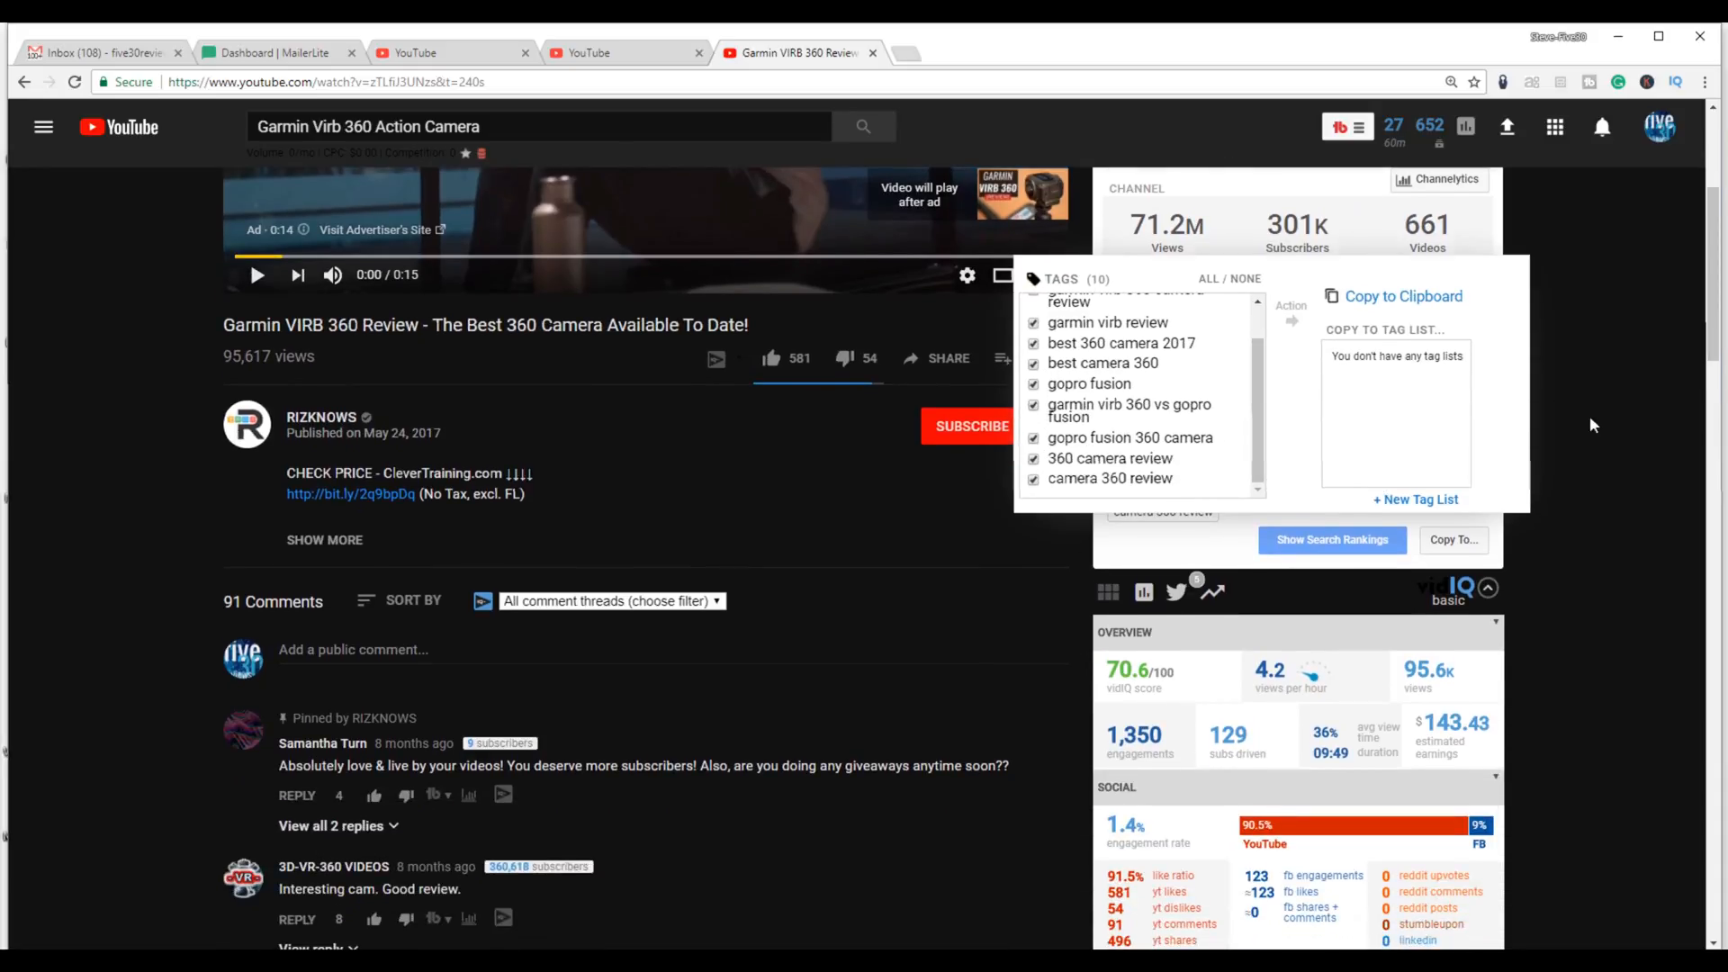
scroll(1593, 425, down, 15)
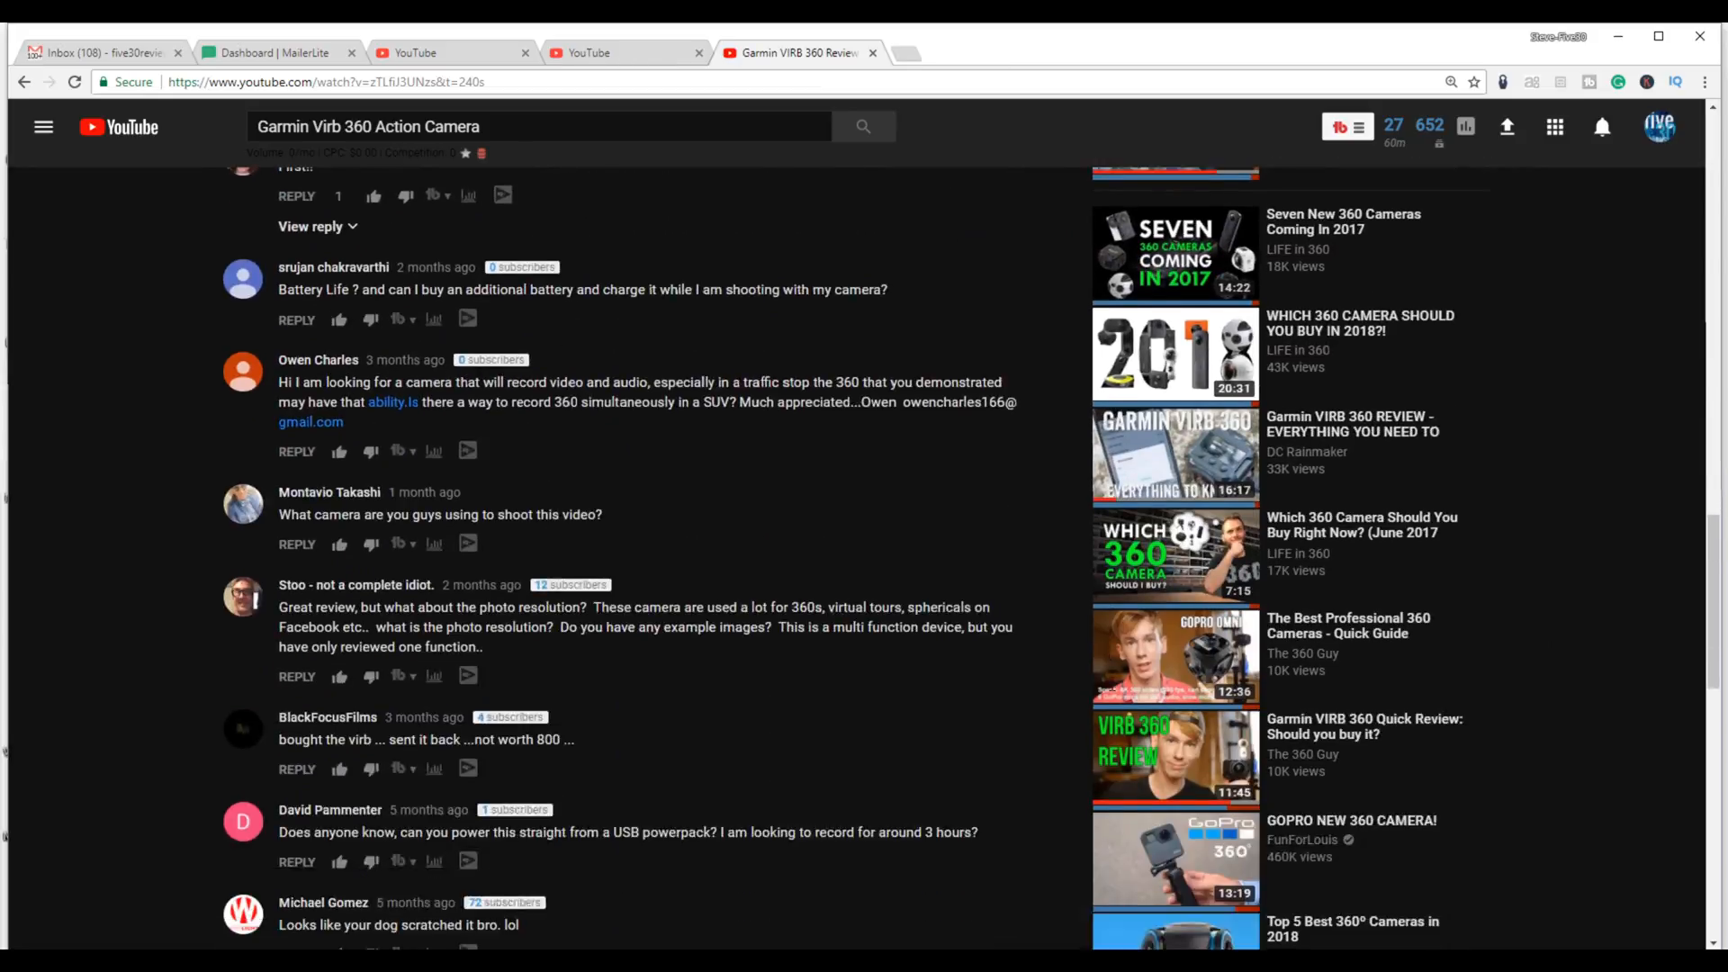
scroll(1114, 692, up, 12)
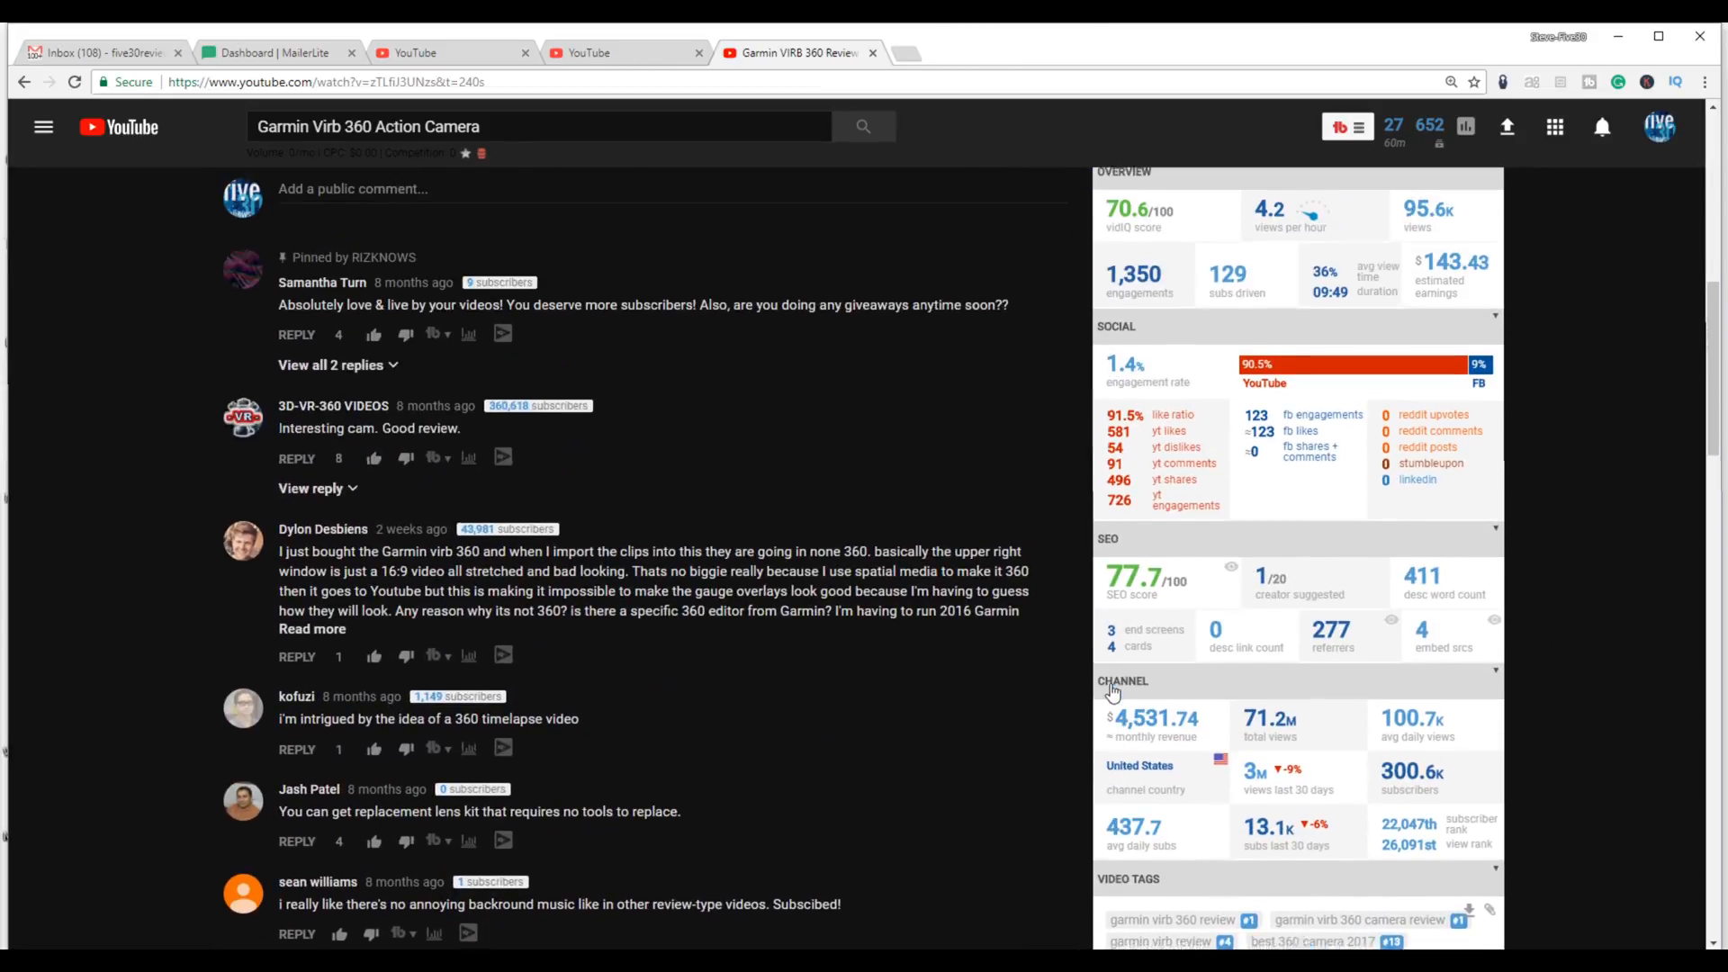
scroll(1113, 691, down, 3)
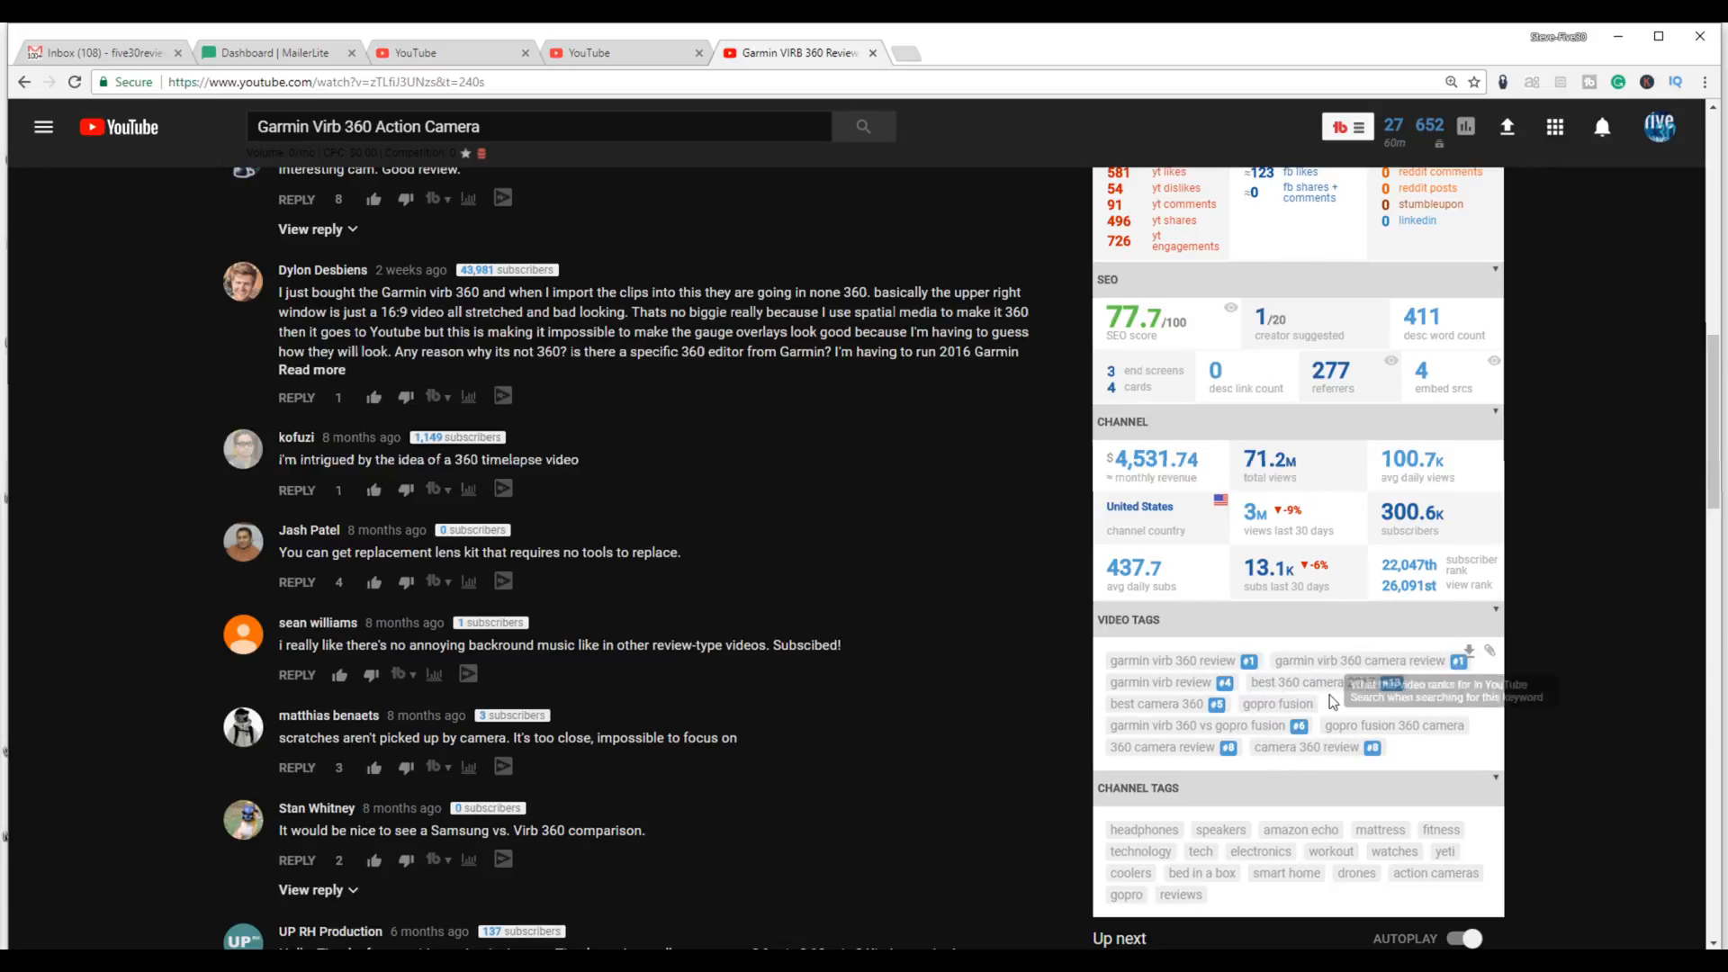
scroll(1304, 719, up, 15)
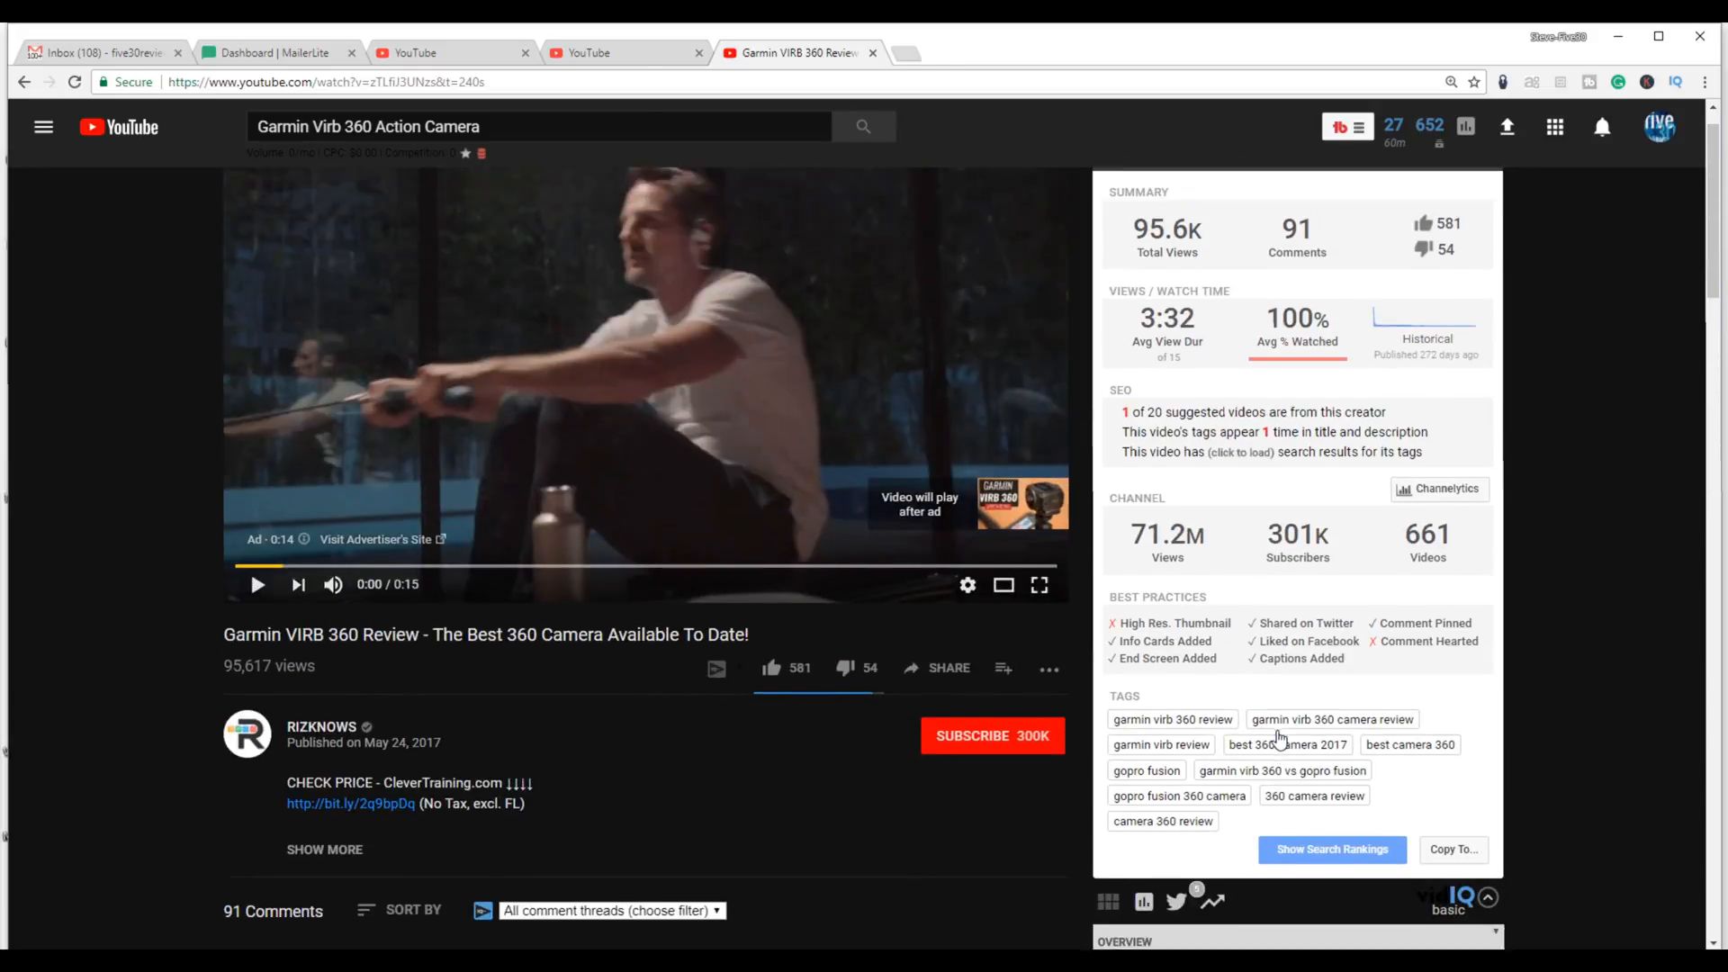
scroll(1280, 738, up, 1)
Return to the uploaded video's edit page and compare its tag list with the competing video's tags.
click(599, 55)
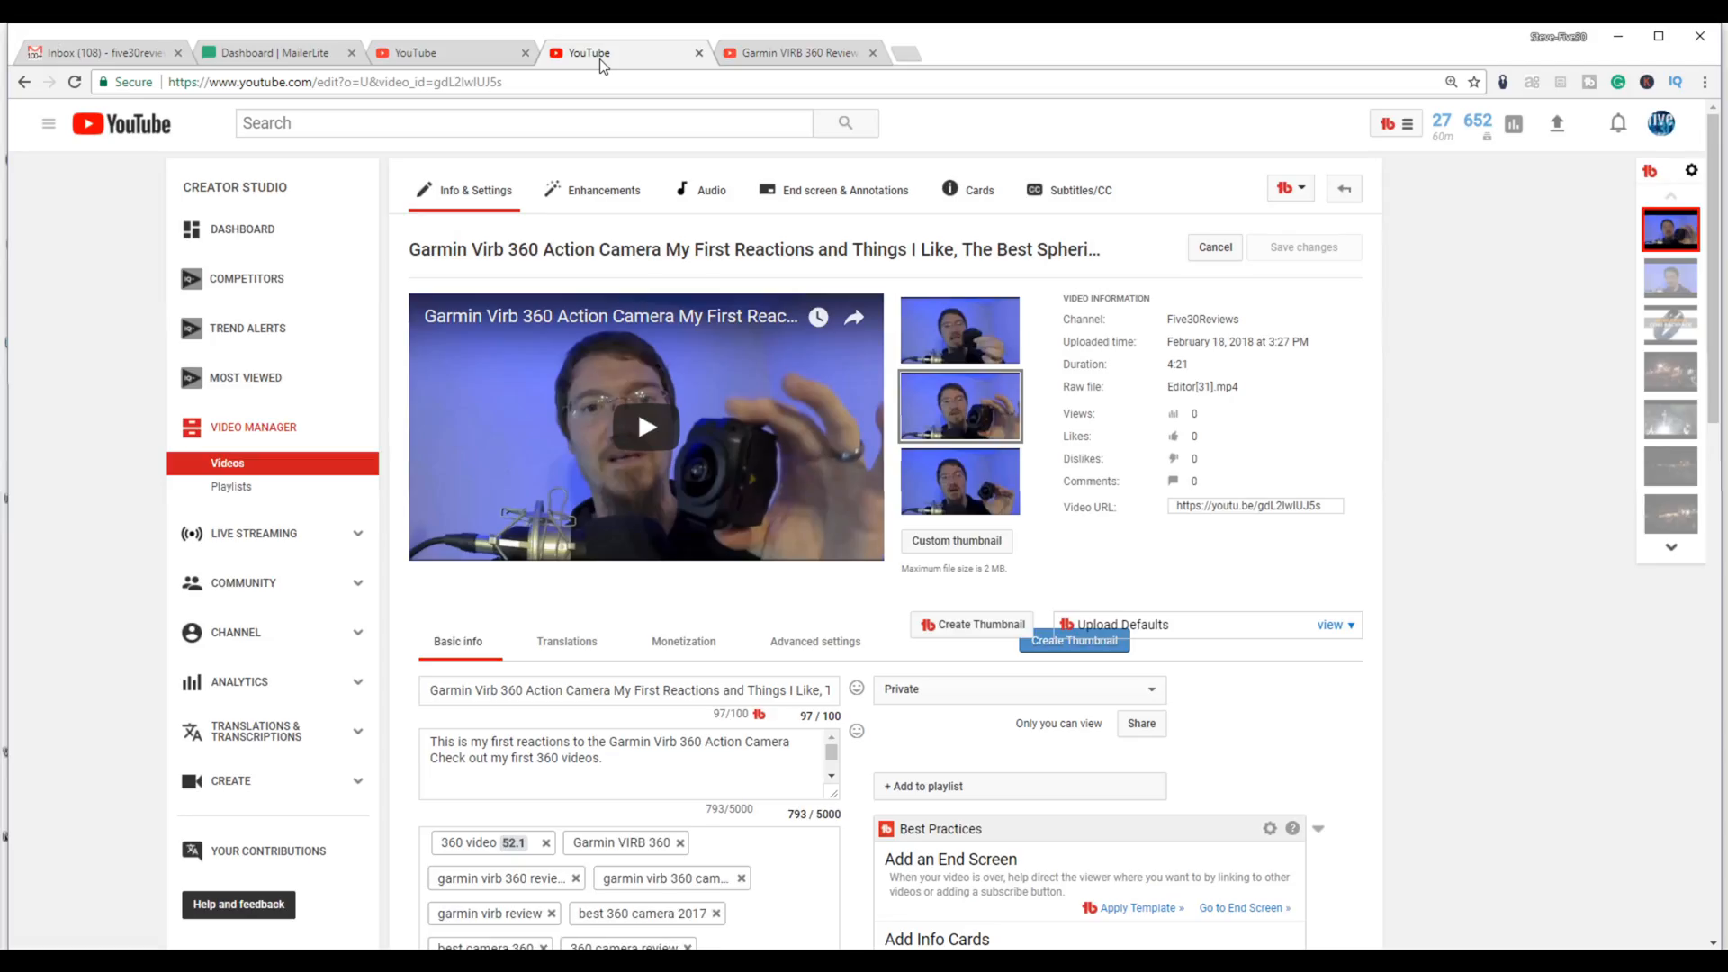
scroll(678, 431, down, 2)
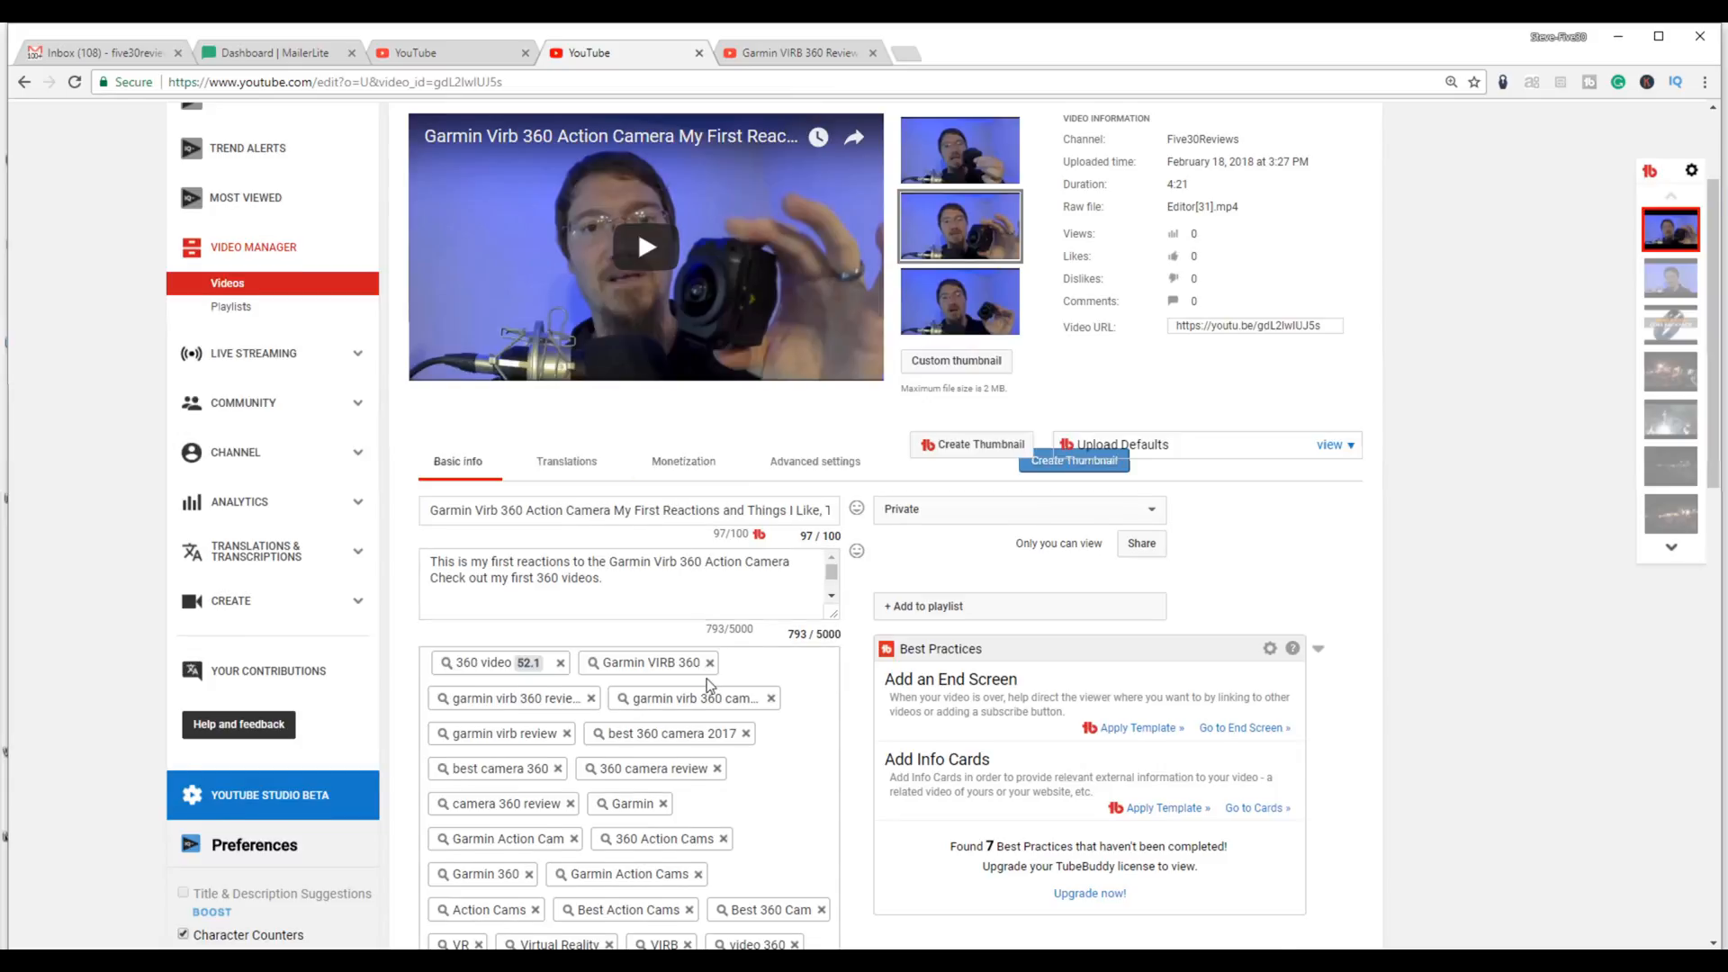
scroll(689, 560, down, 3)
scroll(758, 572, up, 2)
scroll(758, 572, up, 3)
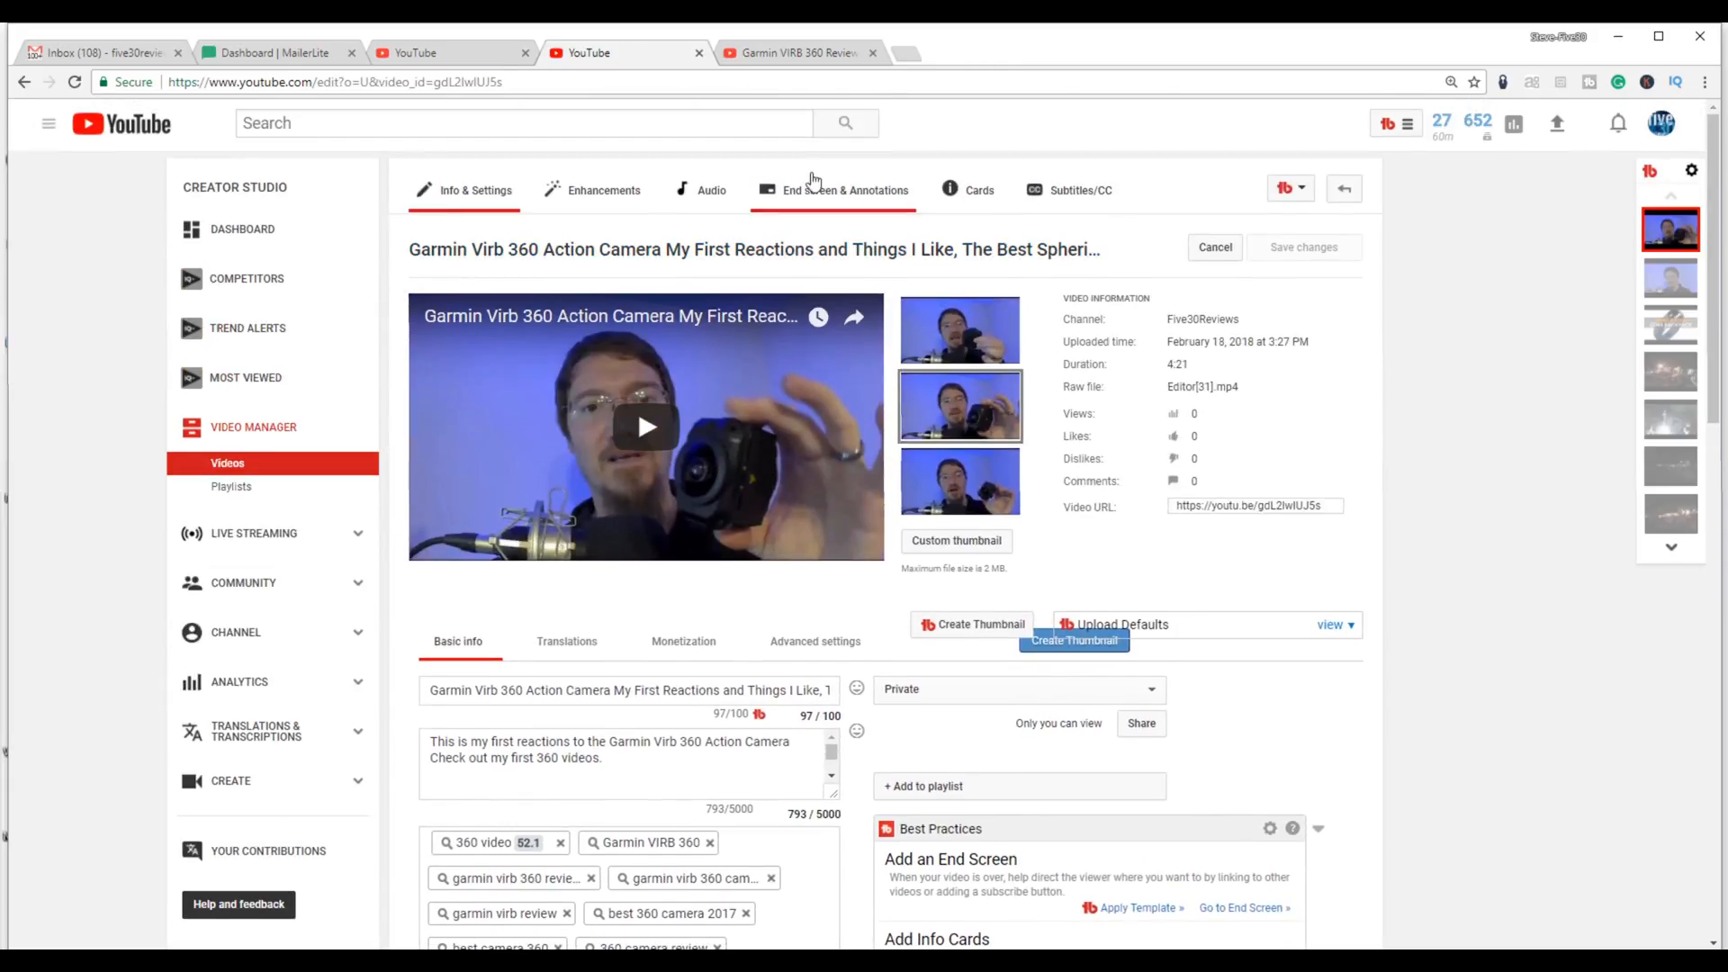
Go back from the competing video to the "Garmin Virb 360 Action Camera" search results and look through the other competing videos.
key(ctrl+Tab)
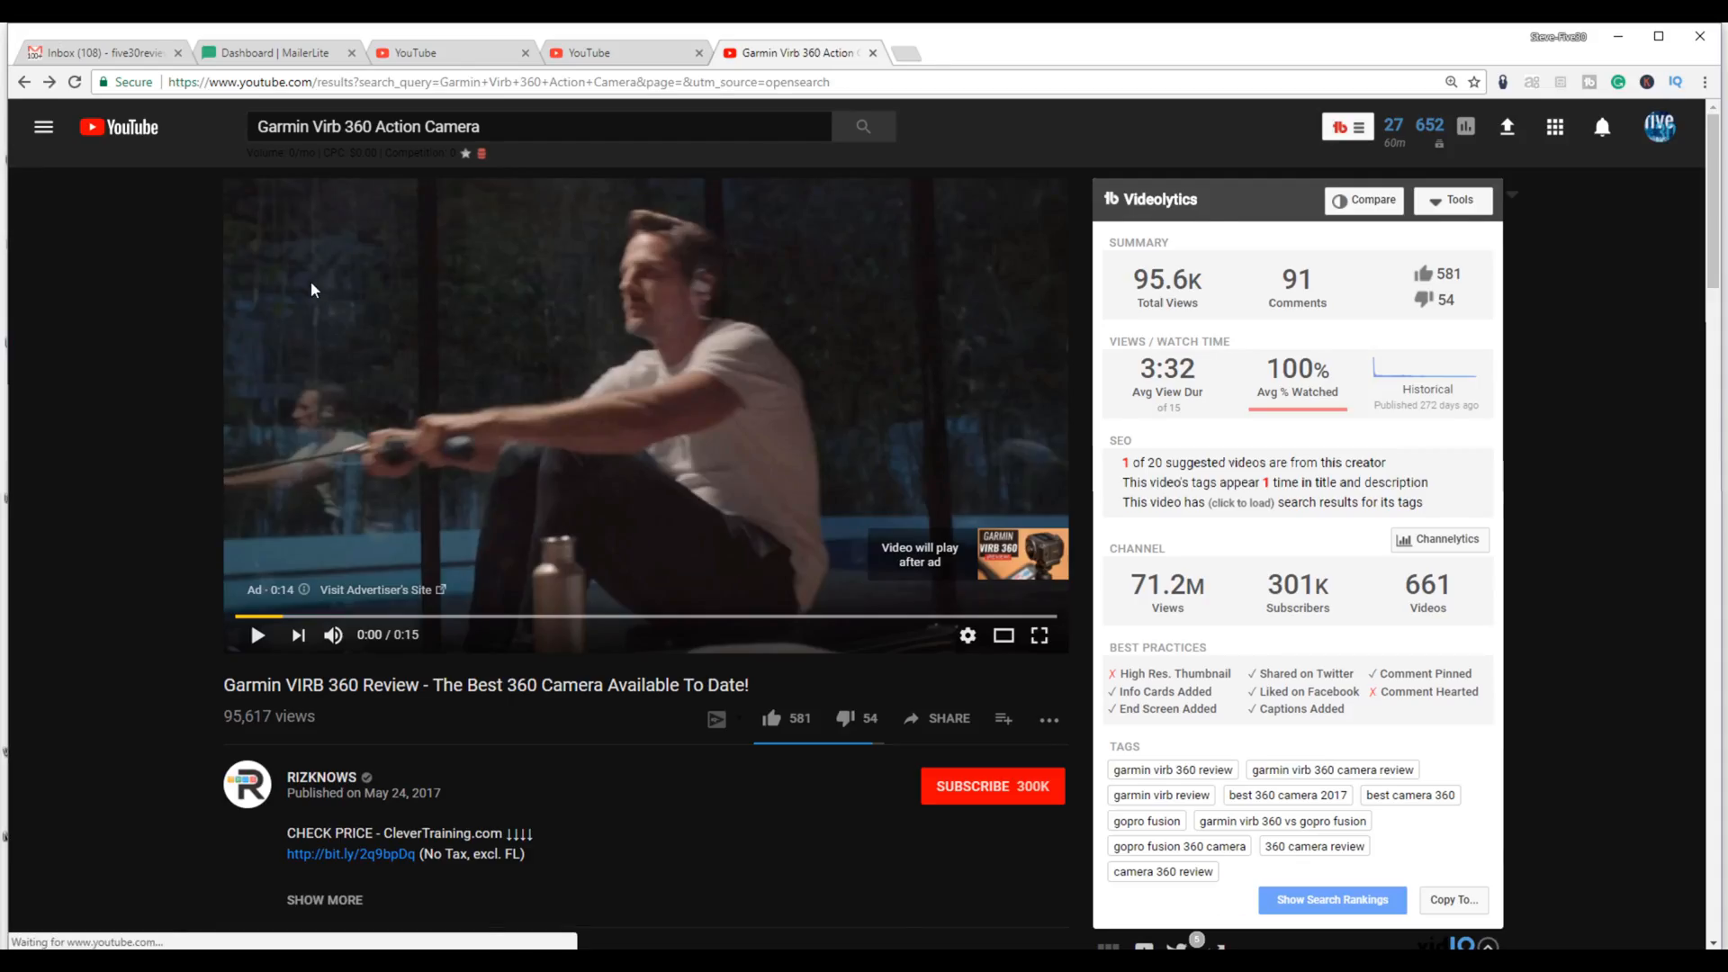
key(alt+Left)
scroll(729, 512, down, 2)
scroll(729, 511, down, 3)
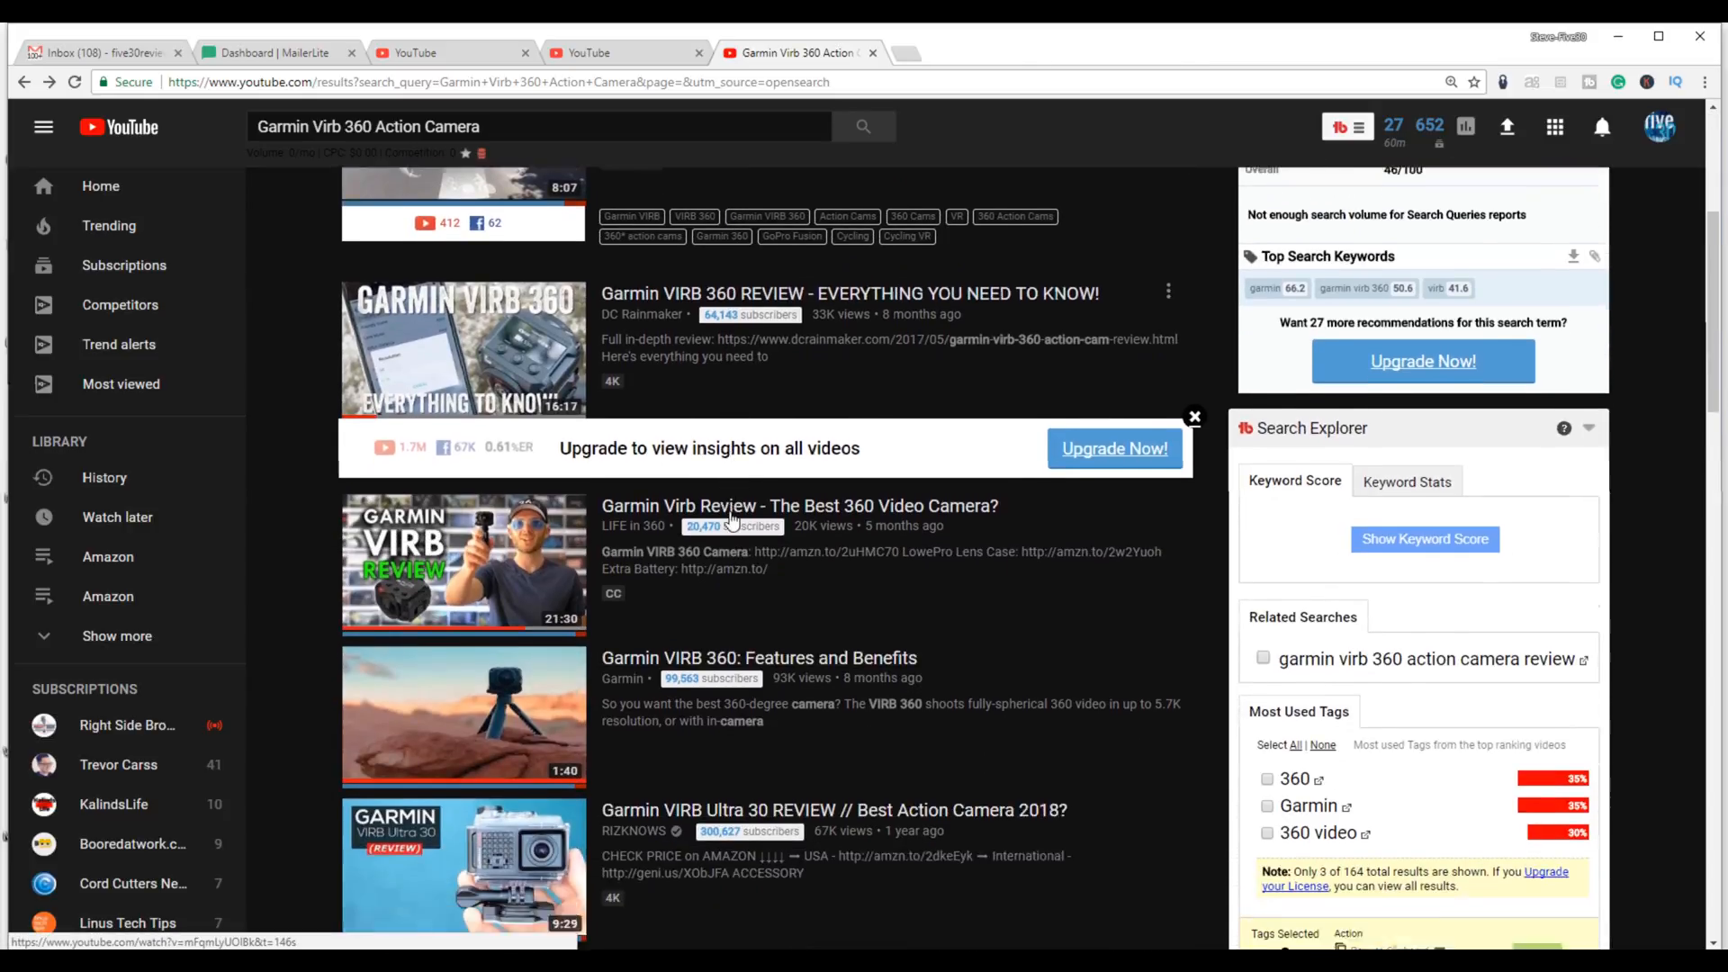
scroll(880, 334, up, 5)
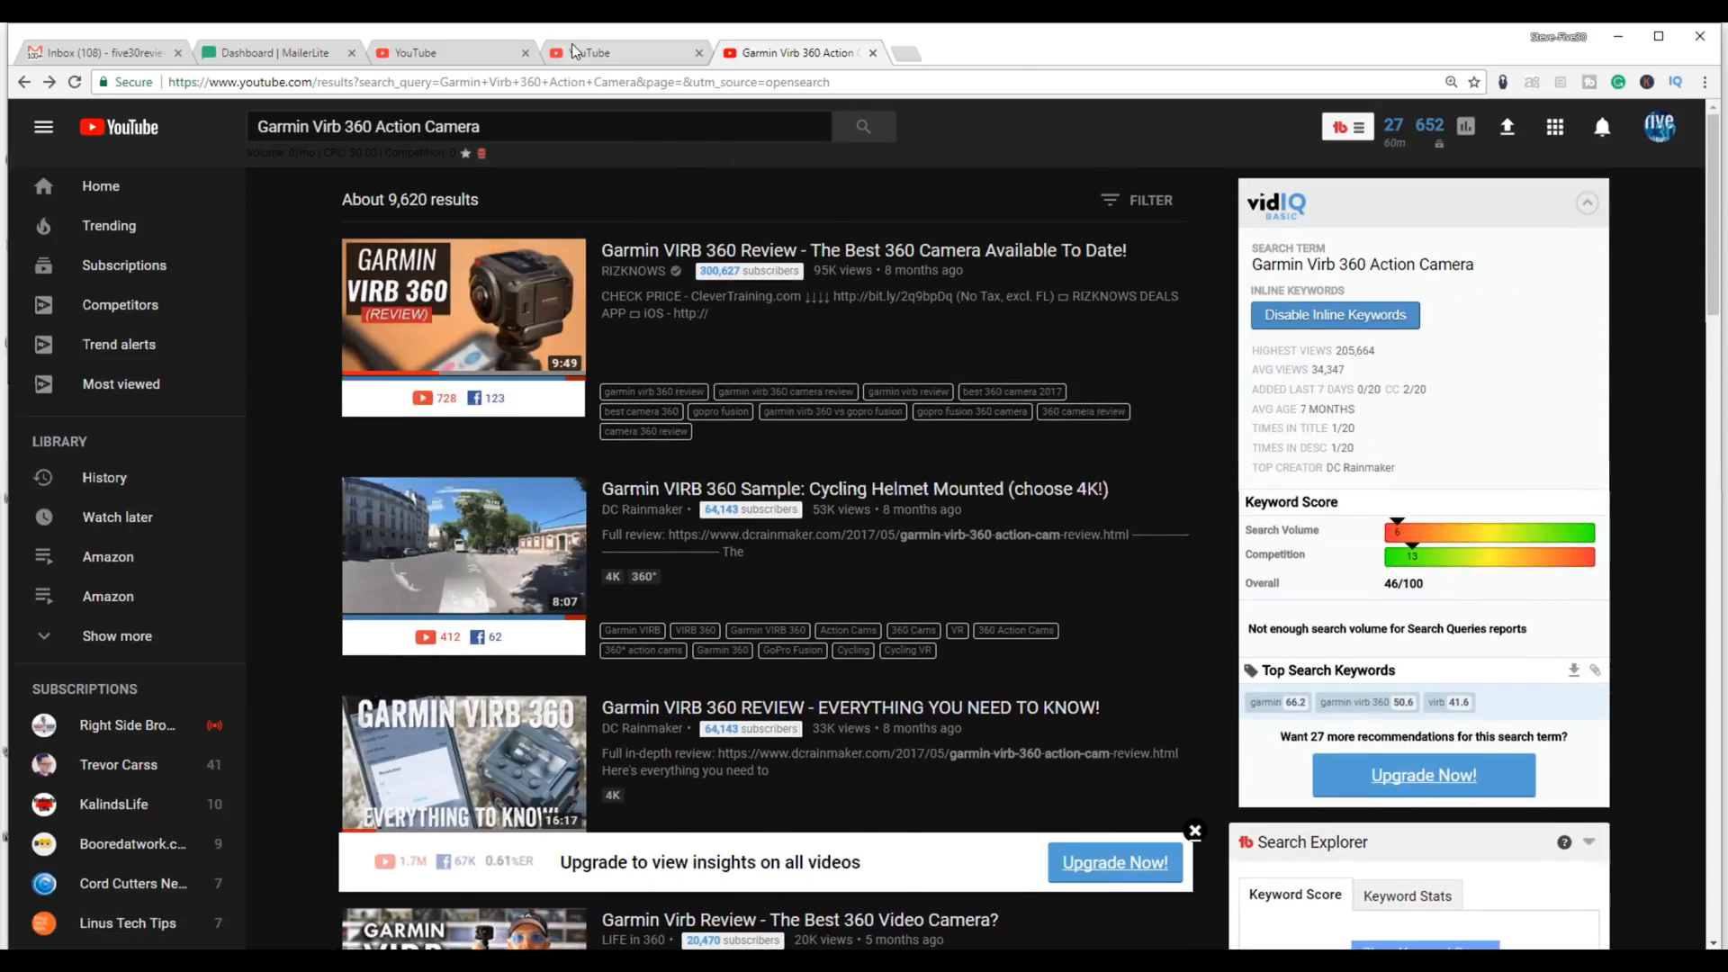
Inspect the score details of the "360 video" tag on the uploaded video's edit page and check the tags against the search results.
click(577, 52)
scroll(596, 580, down, 5)
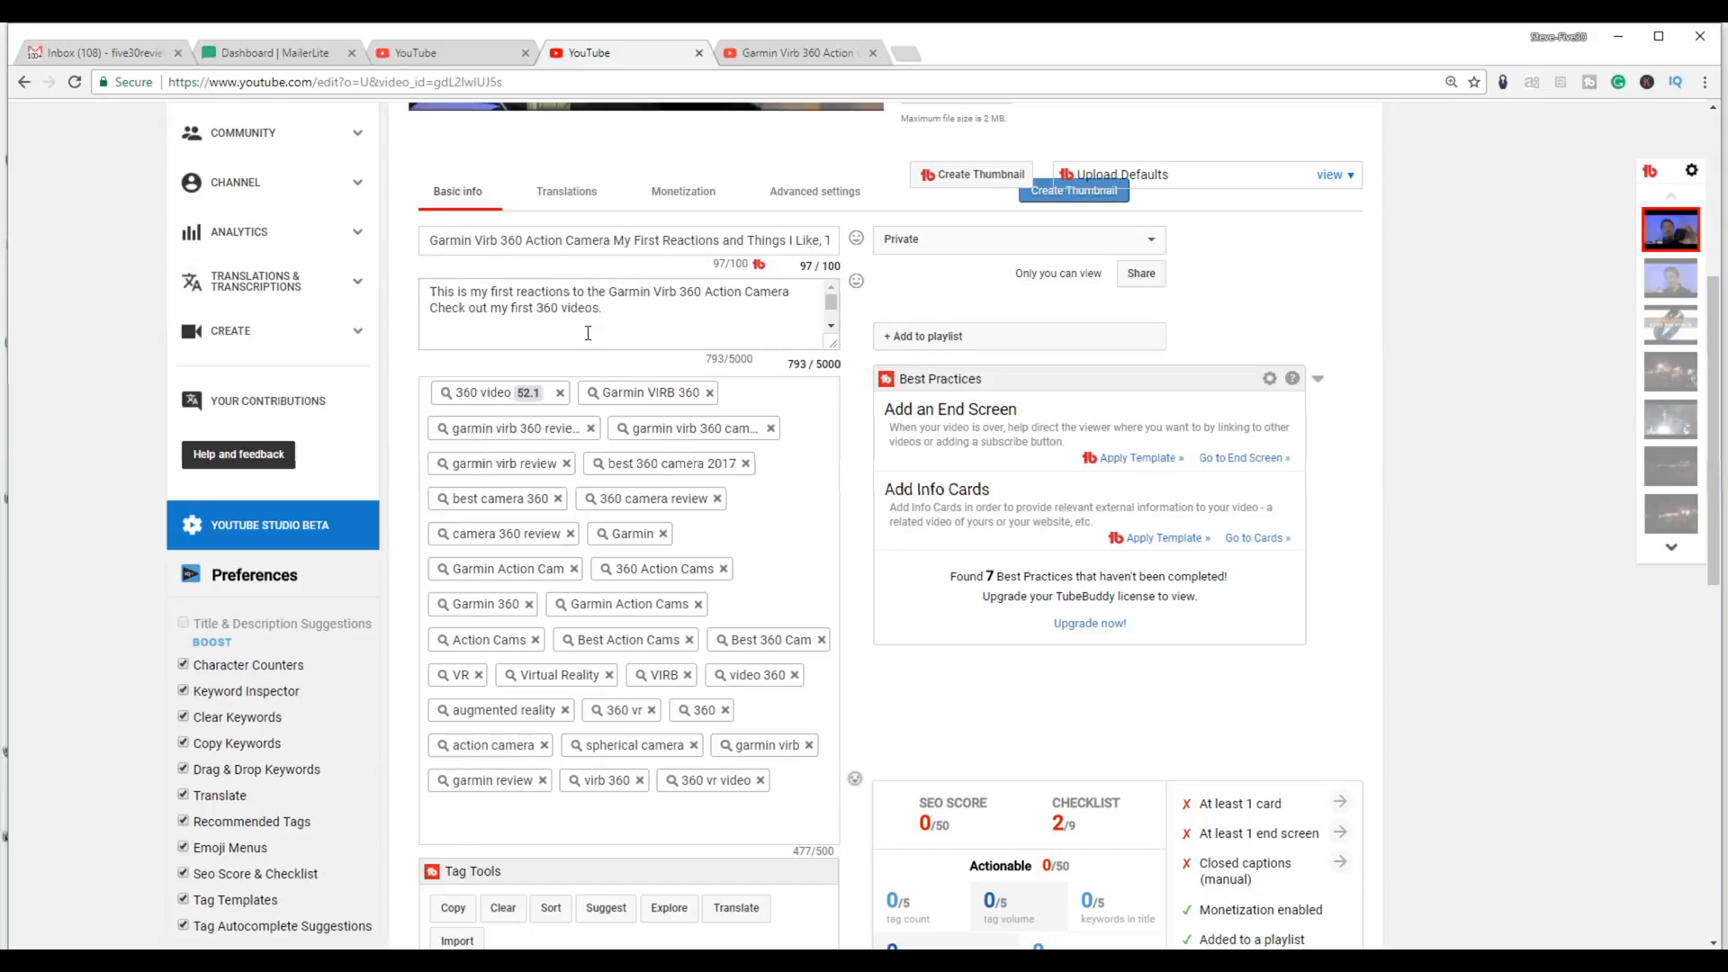
mouse_move(525, 396)
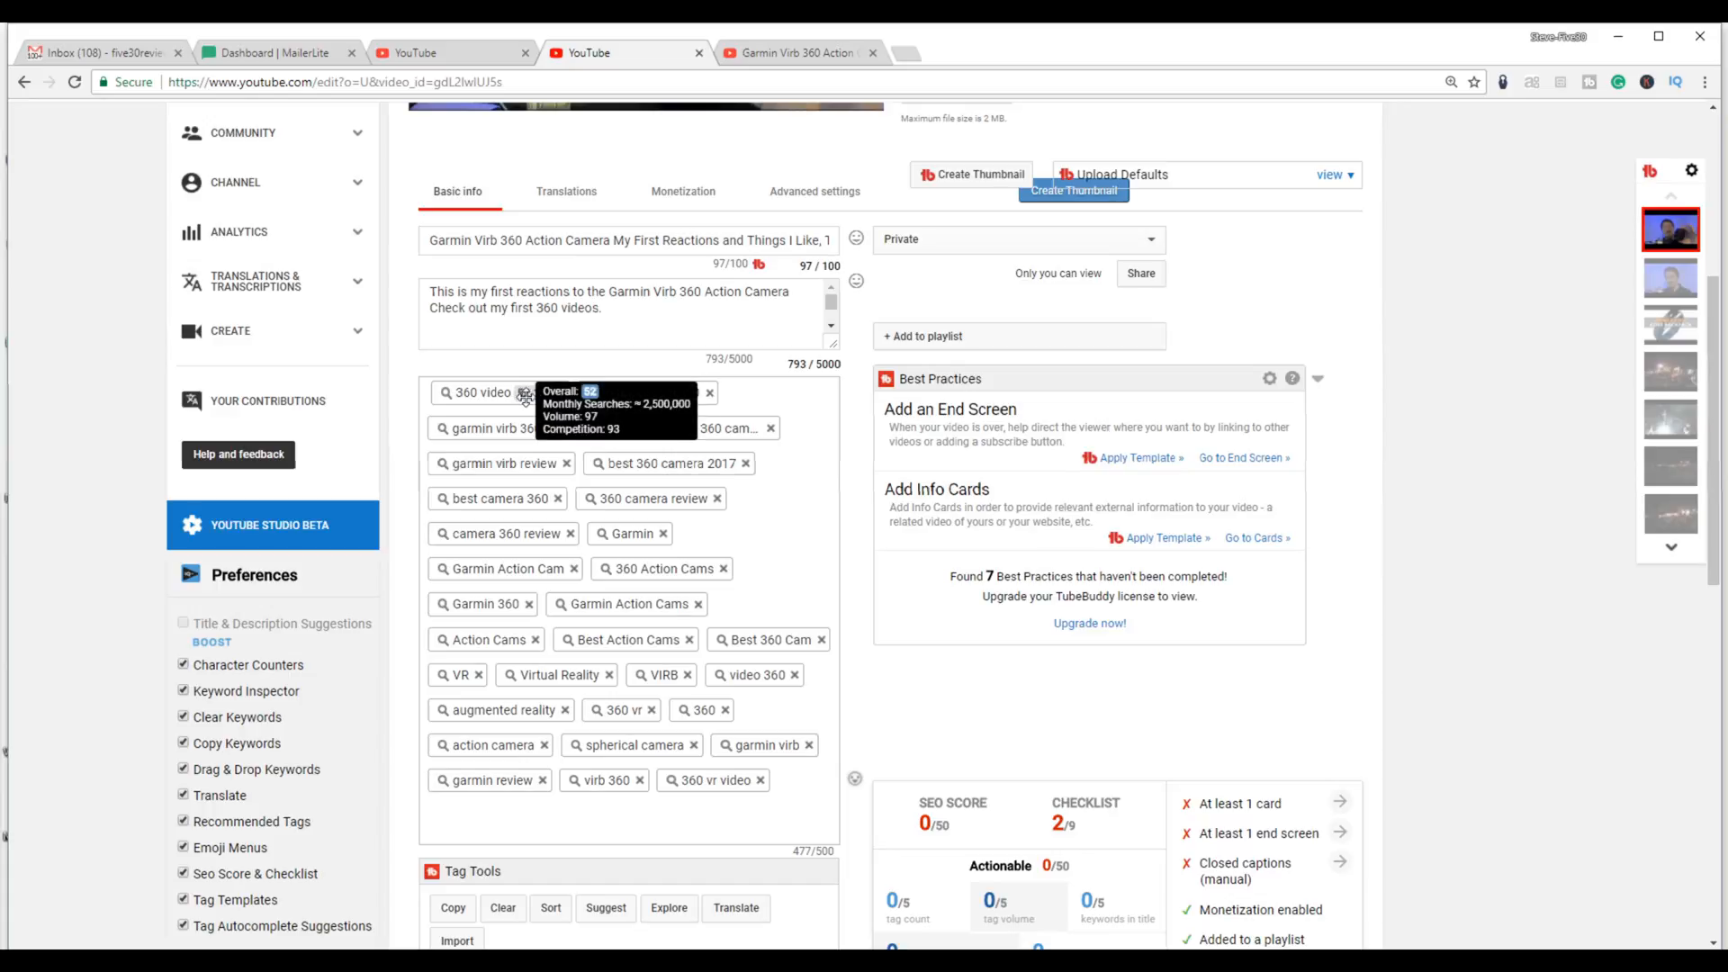
click(737, 812)
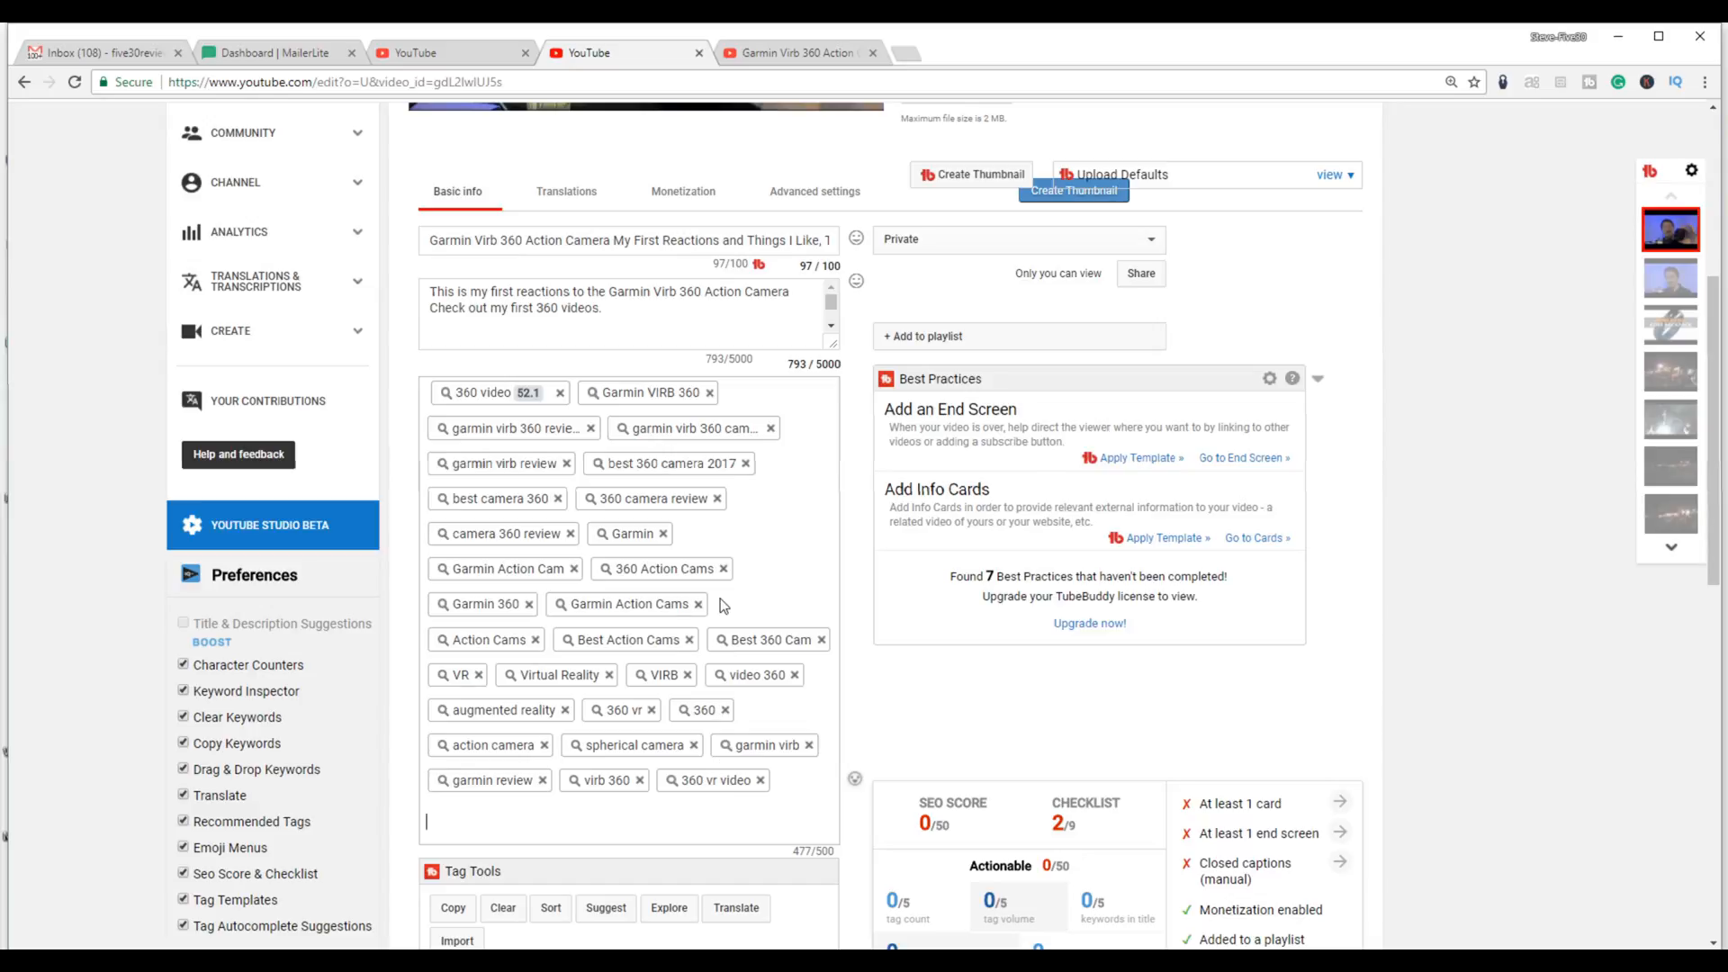
scroll(725, 603, up, 2)
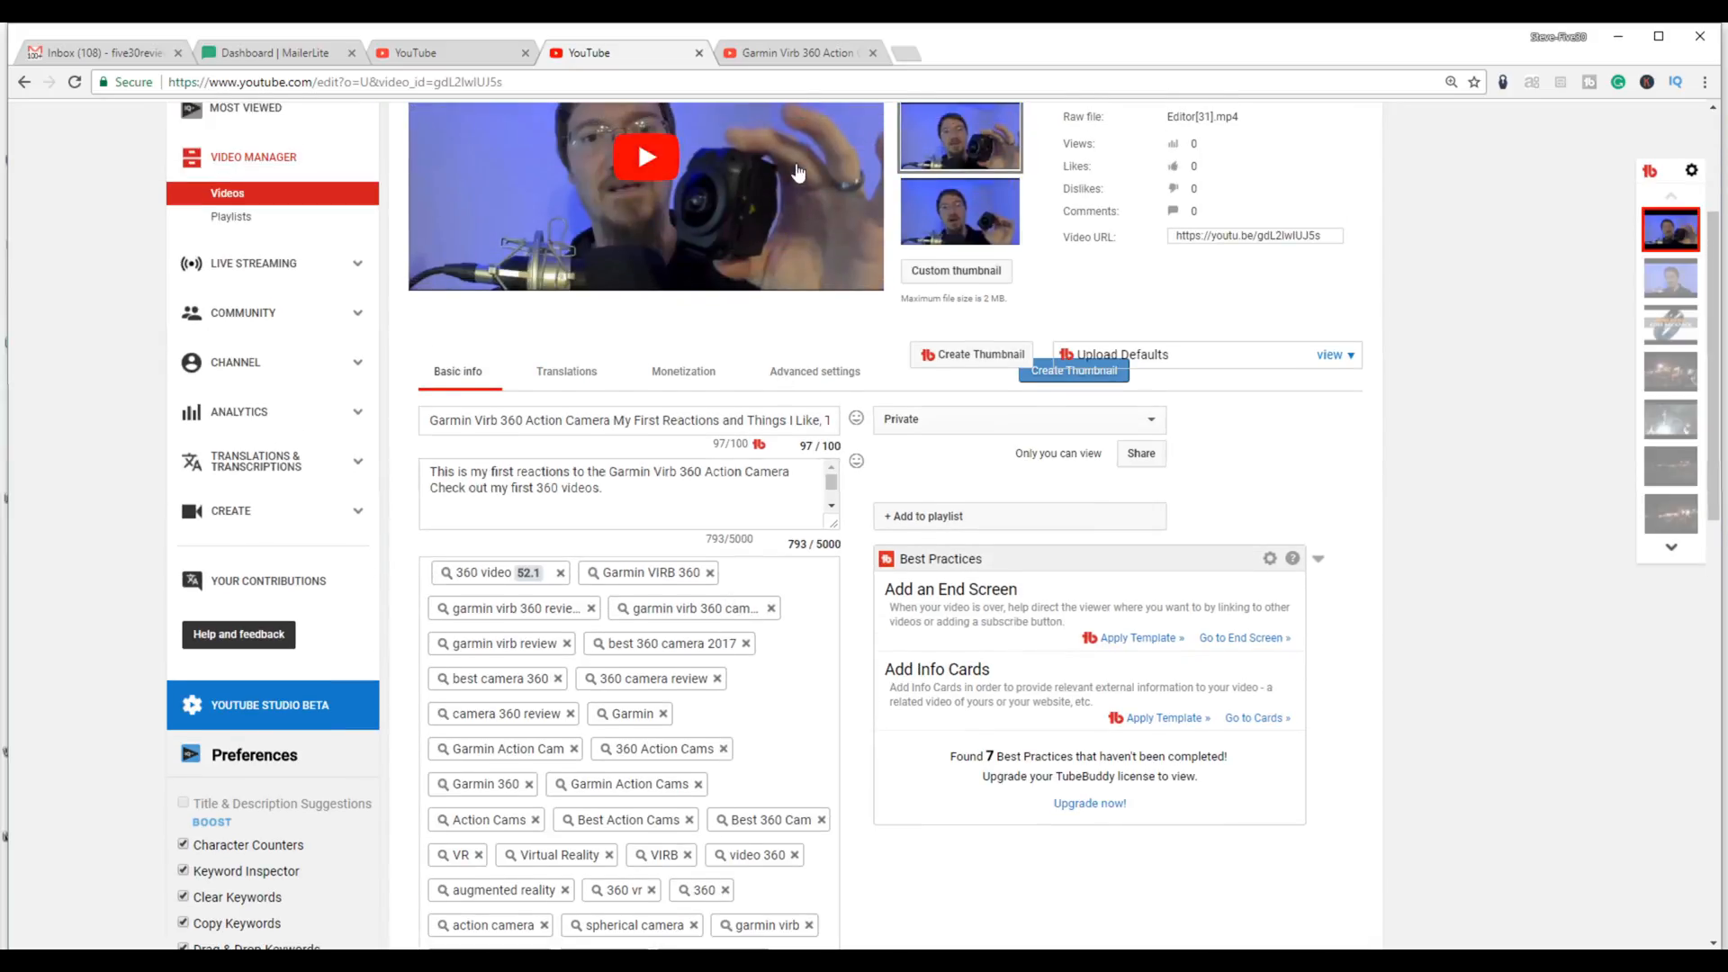
click(801, 47)
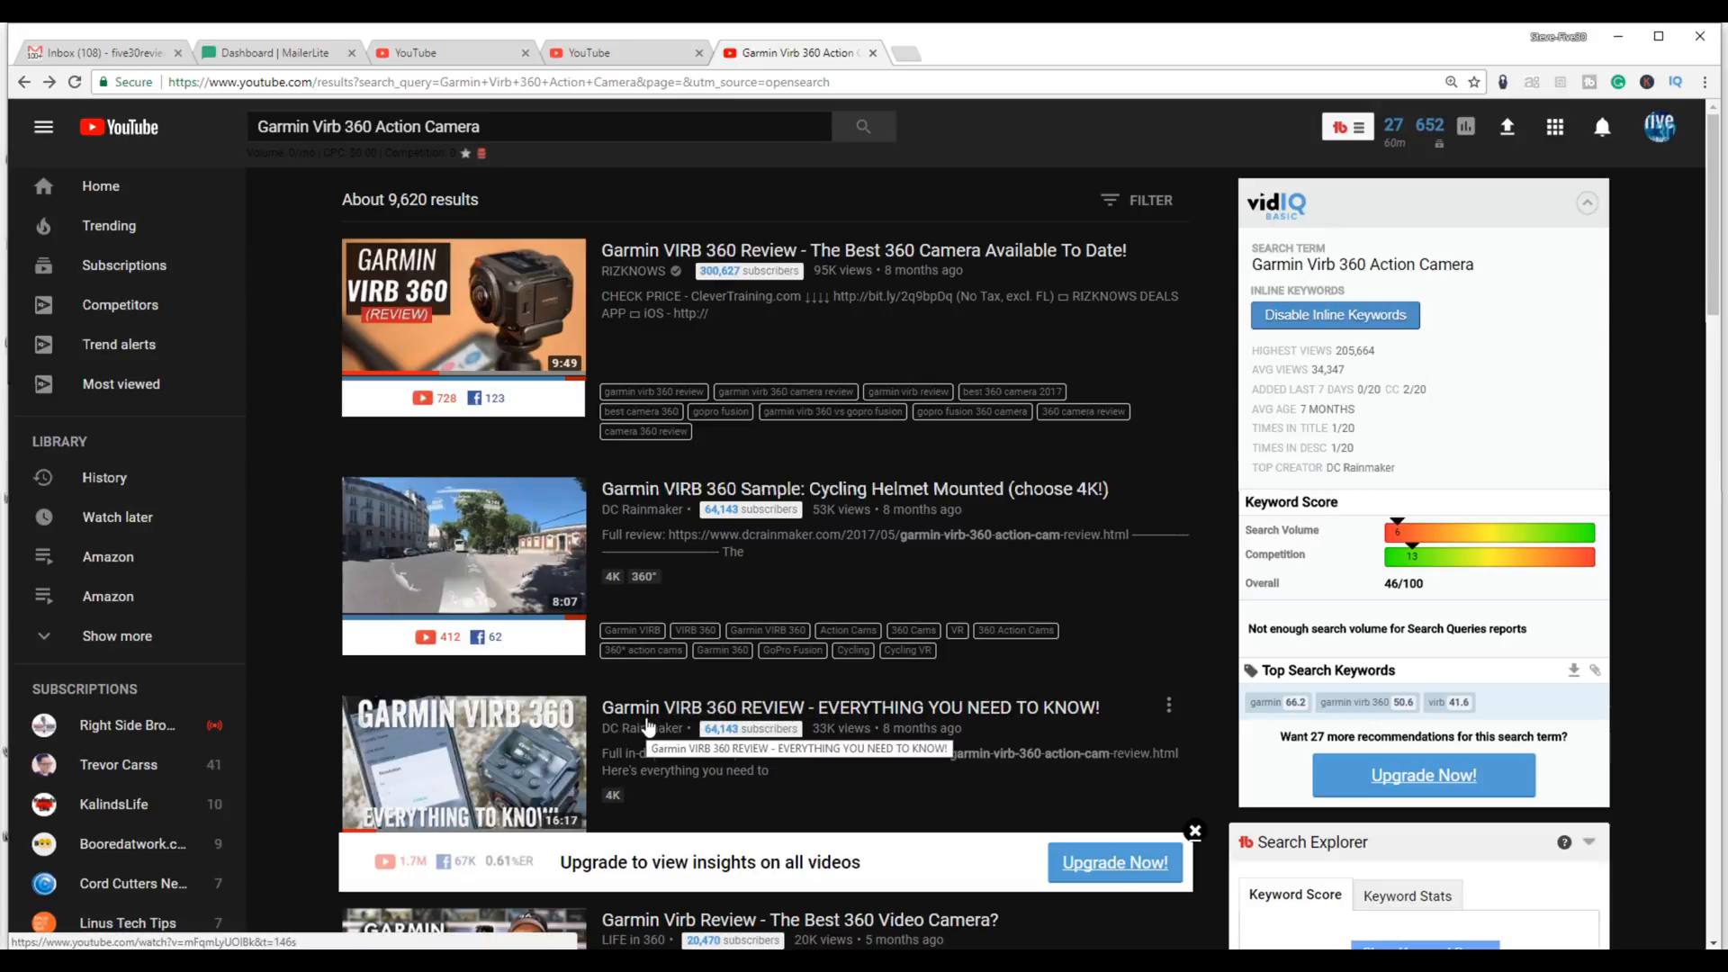
click(603, 53)
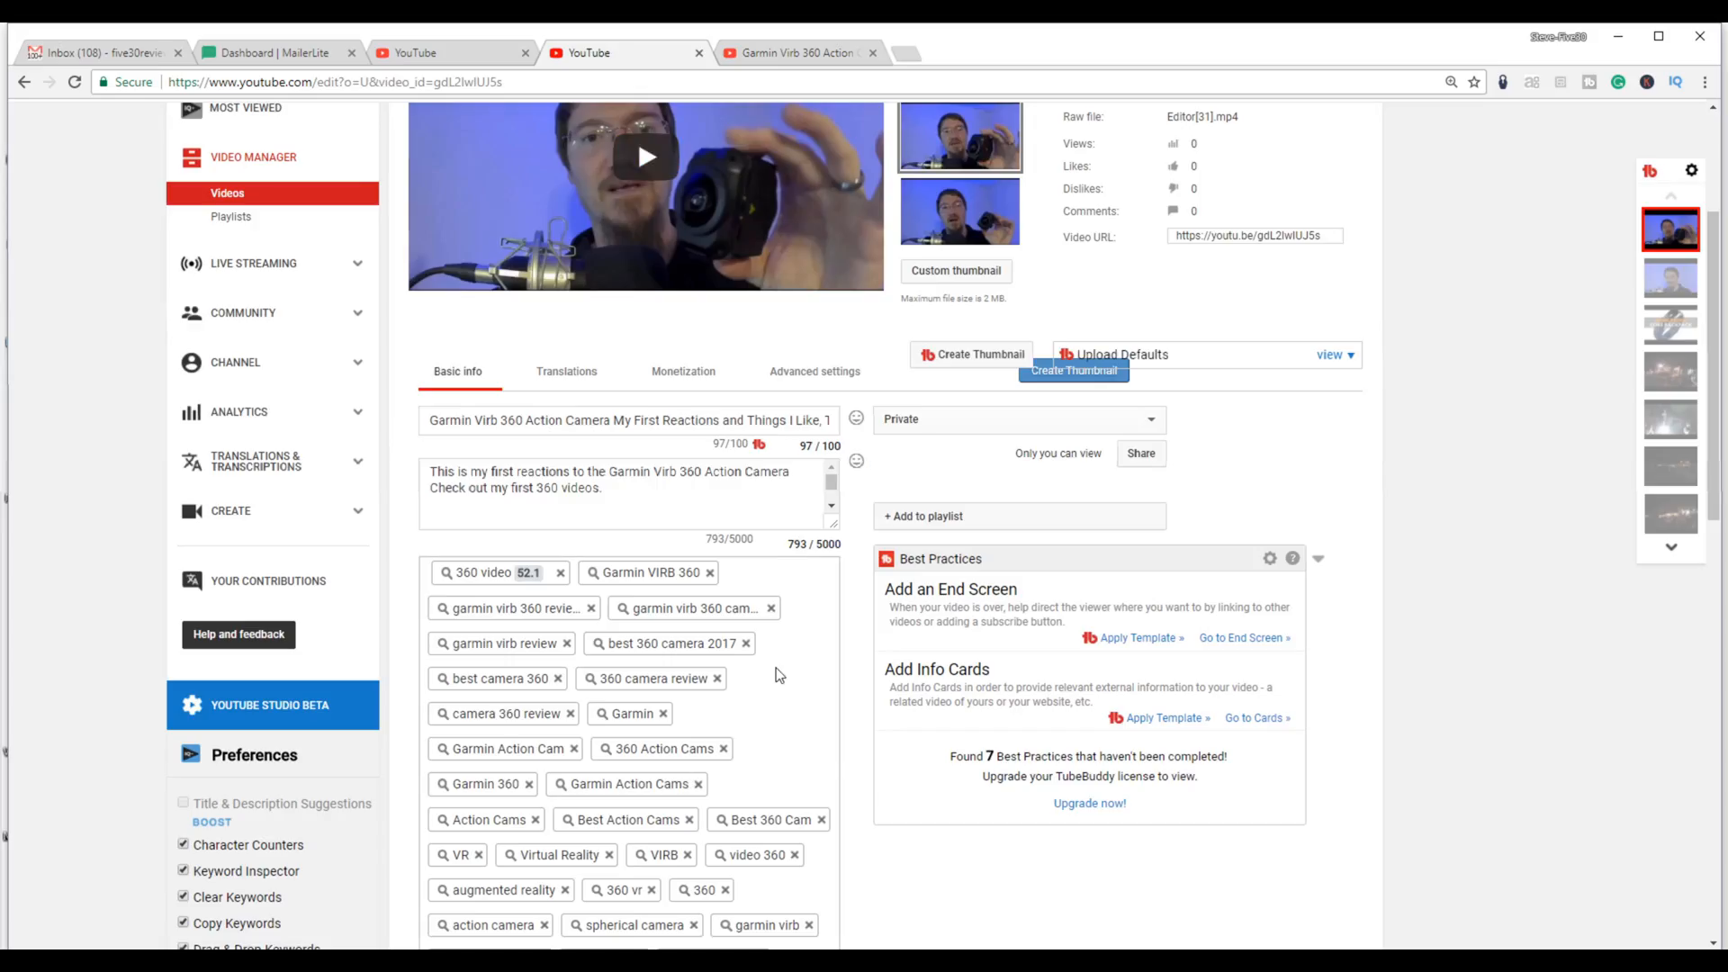
Review the uploaded video's tag list and read through its full title to compare the title's wording with the tags.
scroll(780, 675, down, 2)
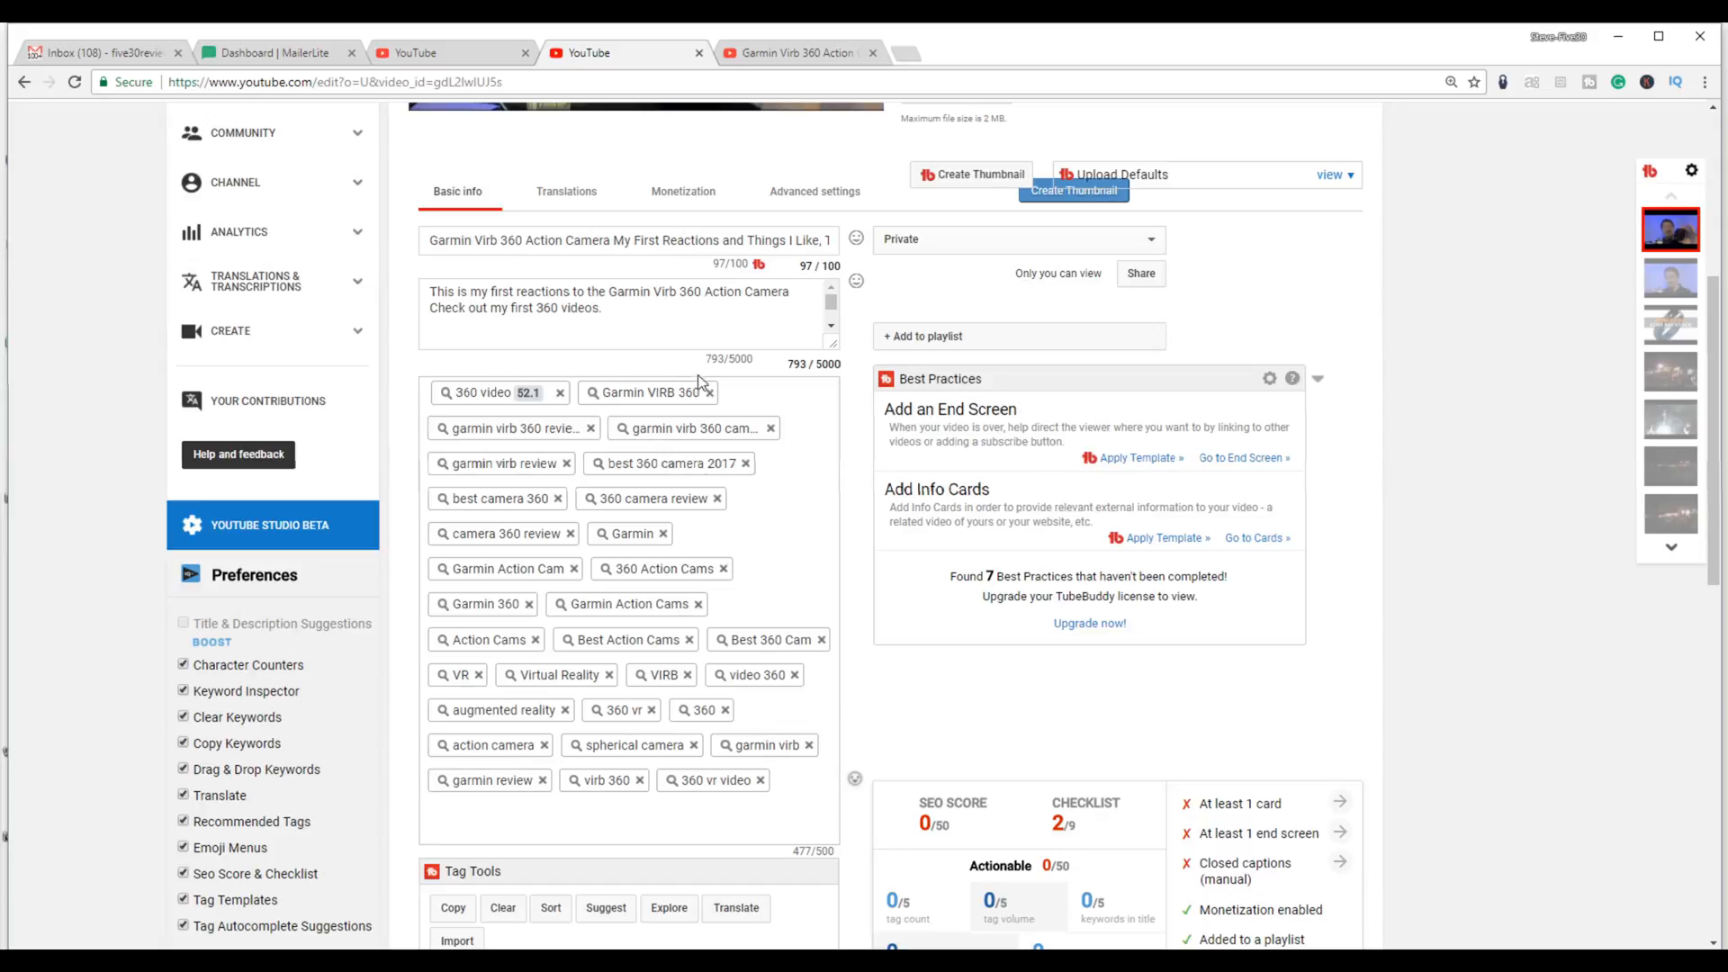
scroll(708, 315, up, 1)
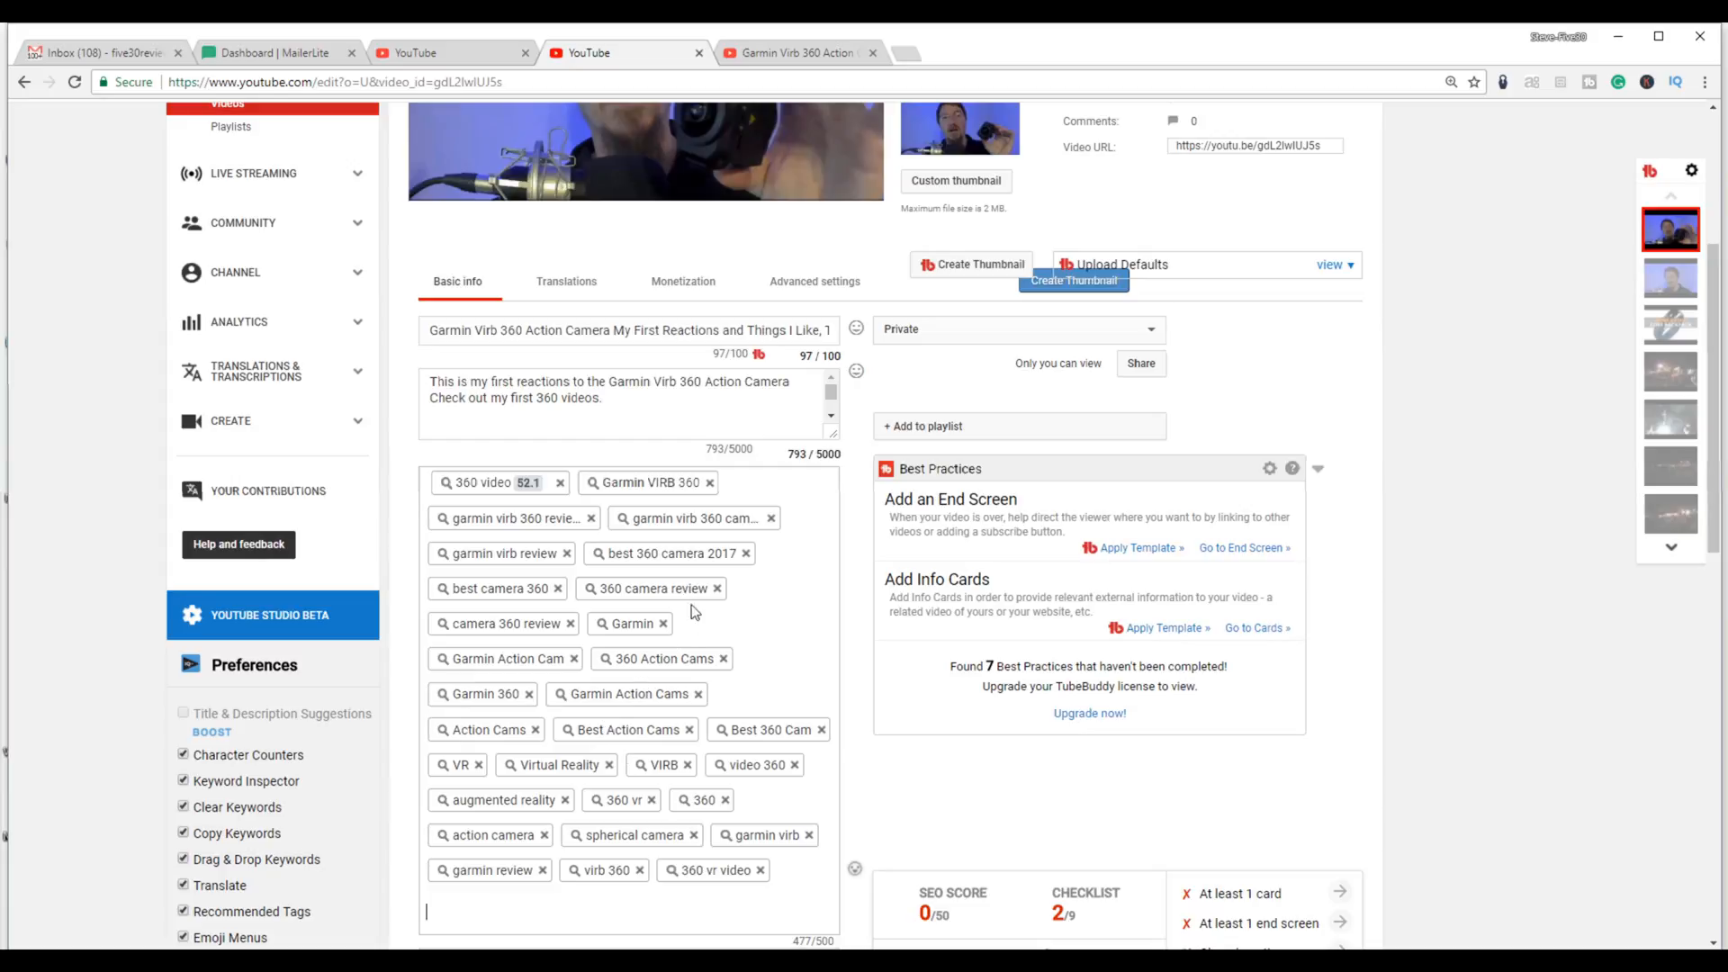
scroll(747, 635, down, 1)
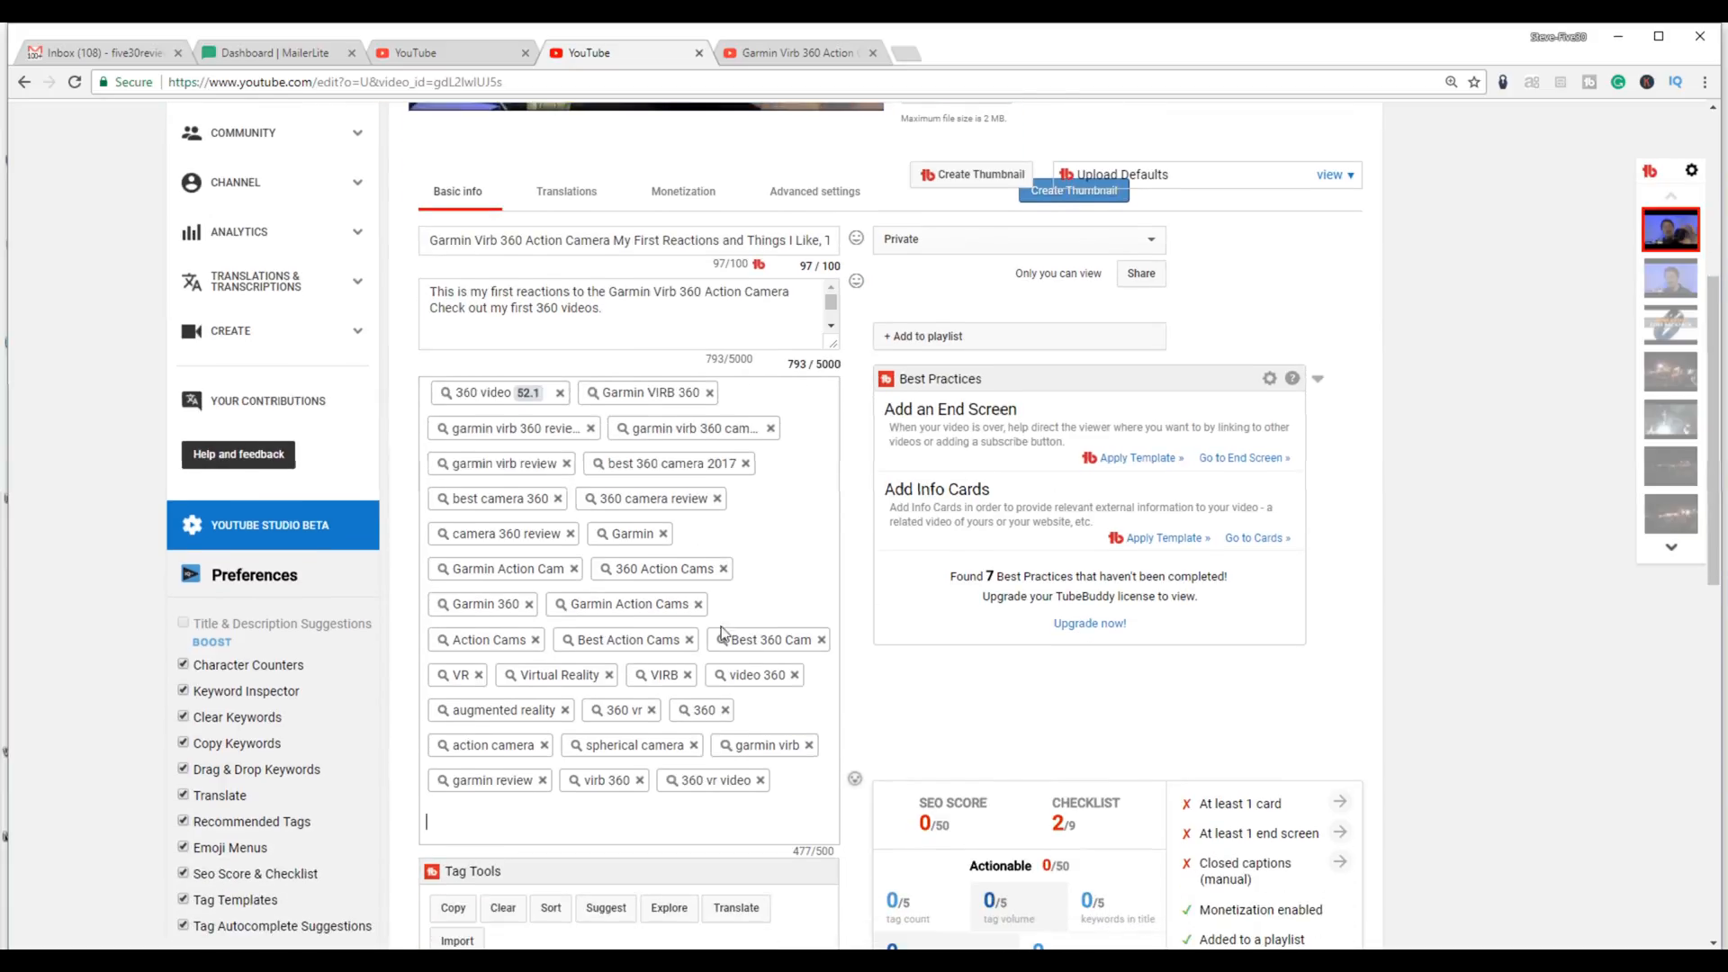
scroll(587, 684, up, 1)
scroll(586, 682, up, 1)
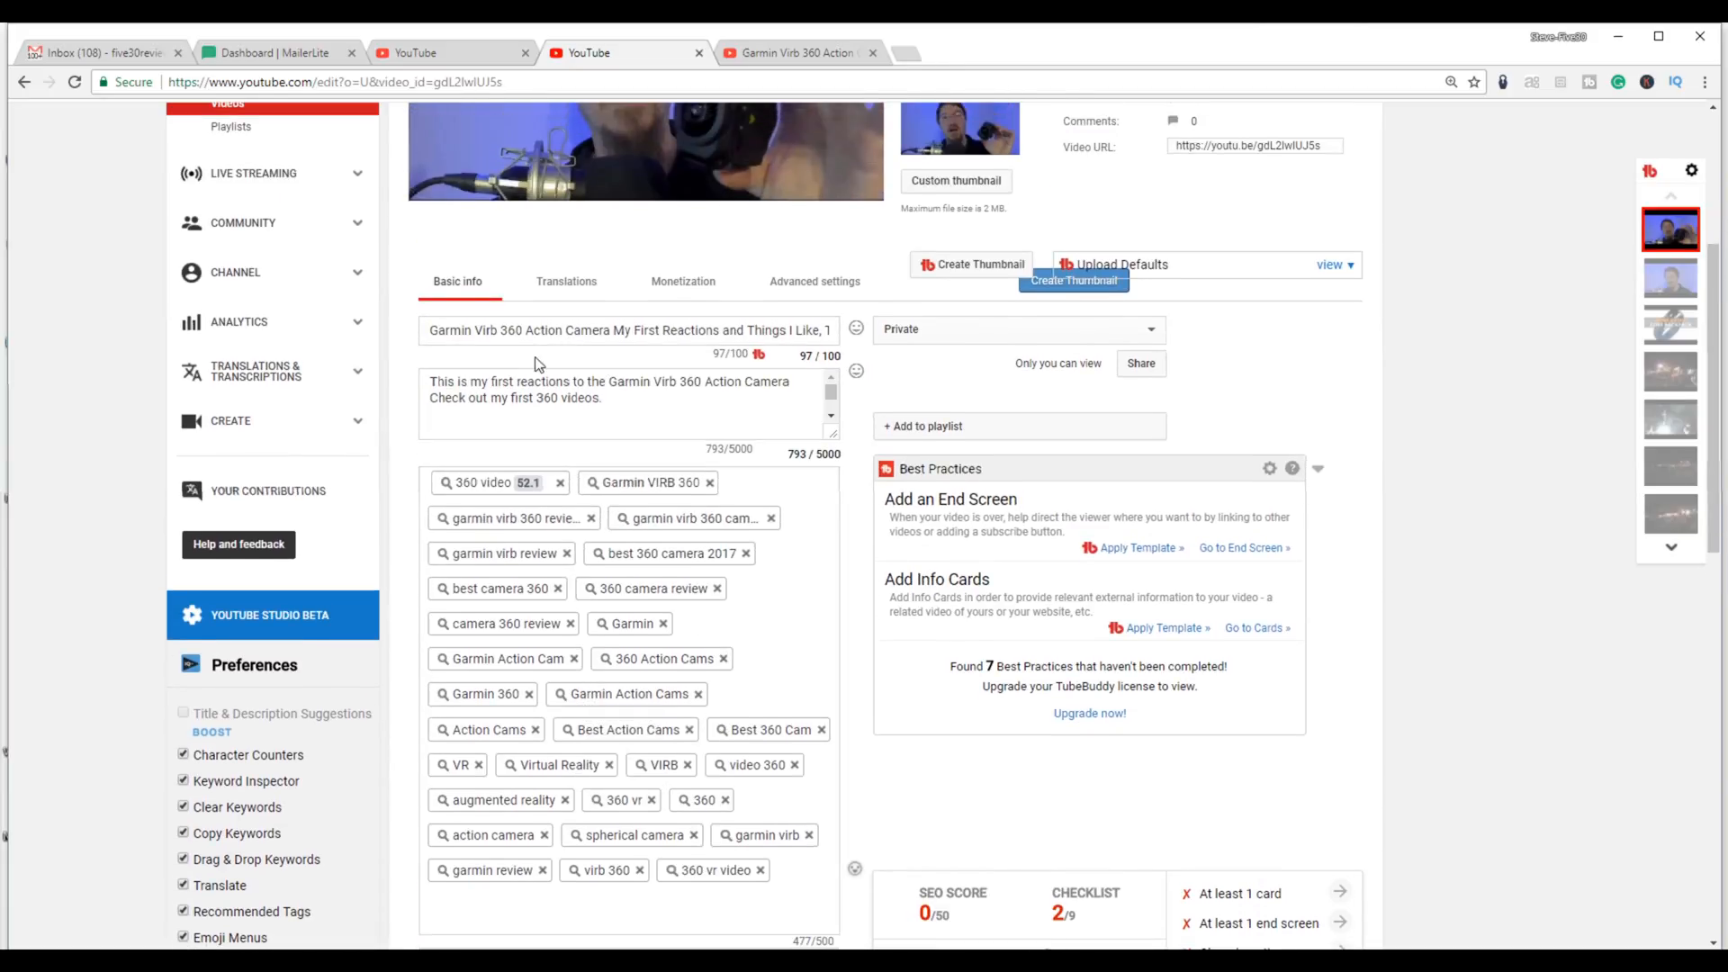
click(543, 329)
drag(543, 330, 855, 330)
click(776, 330)
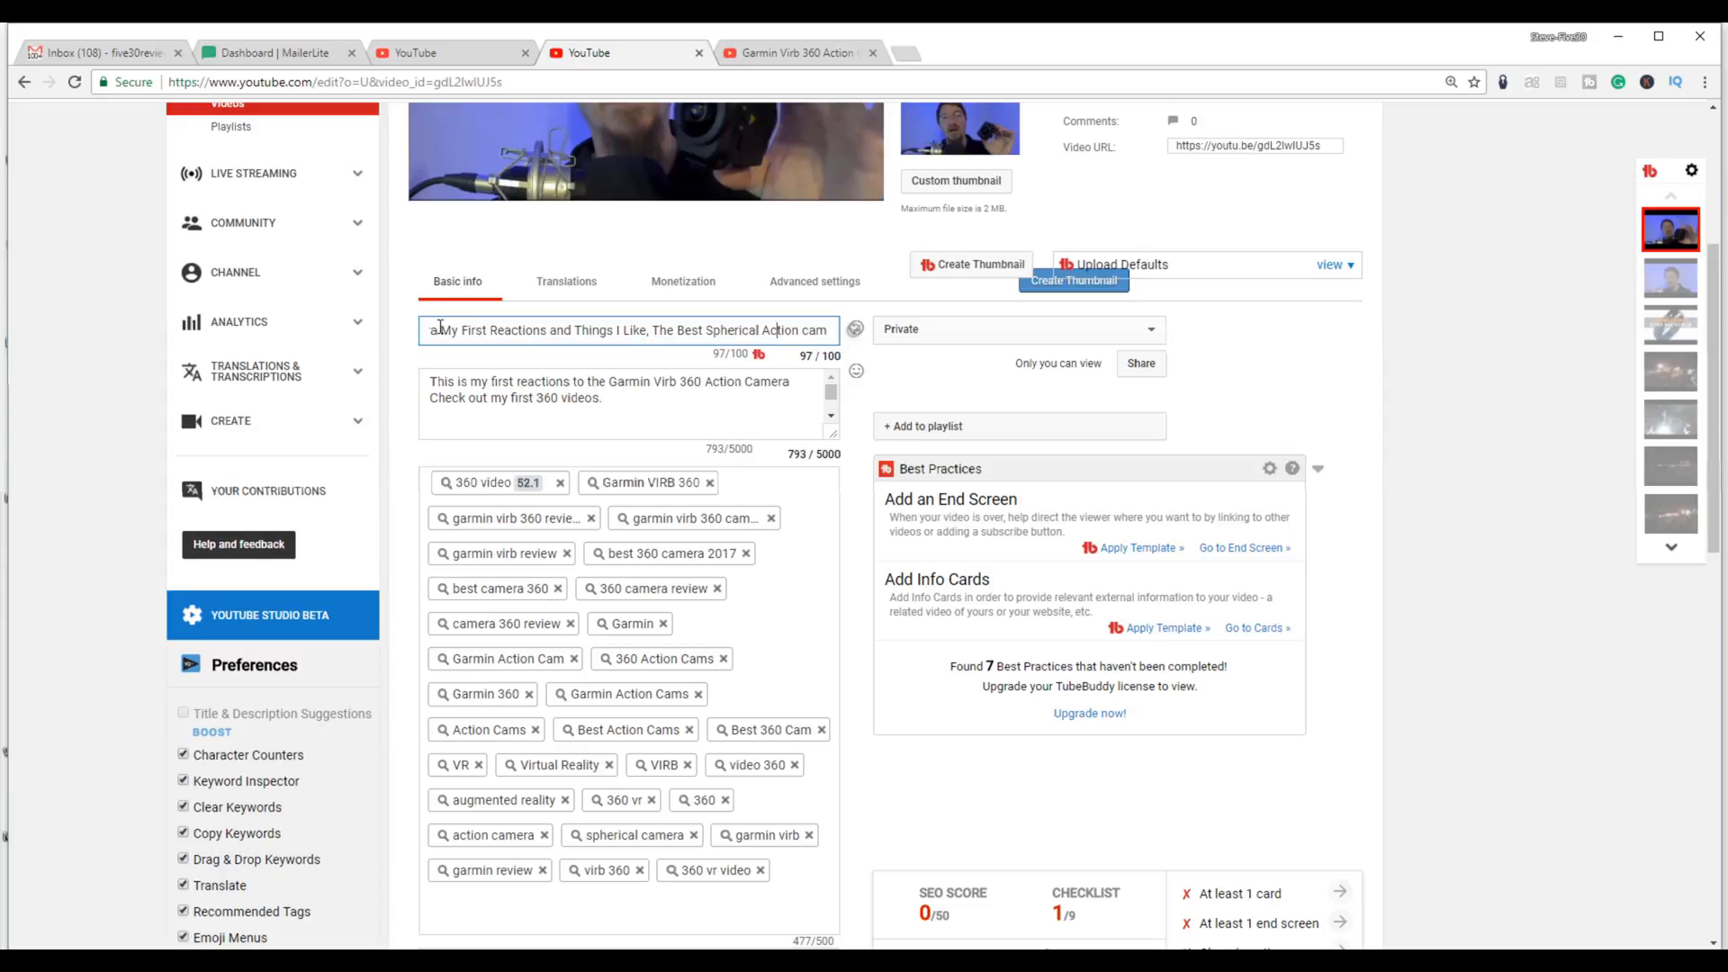
drag(440, 329, 832, 330)
click(785, 331)
drag(785, 331, 269, 321)
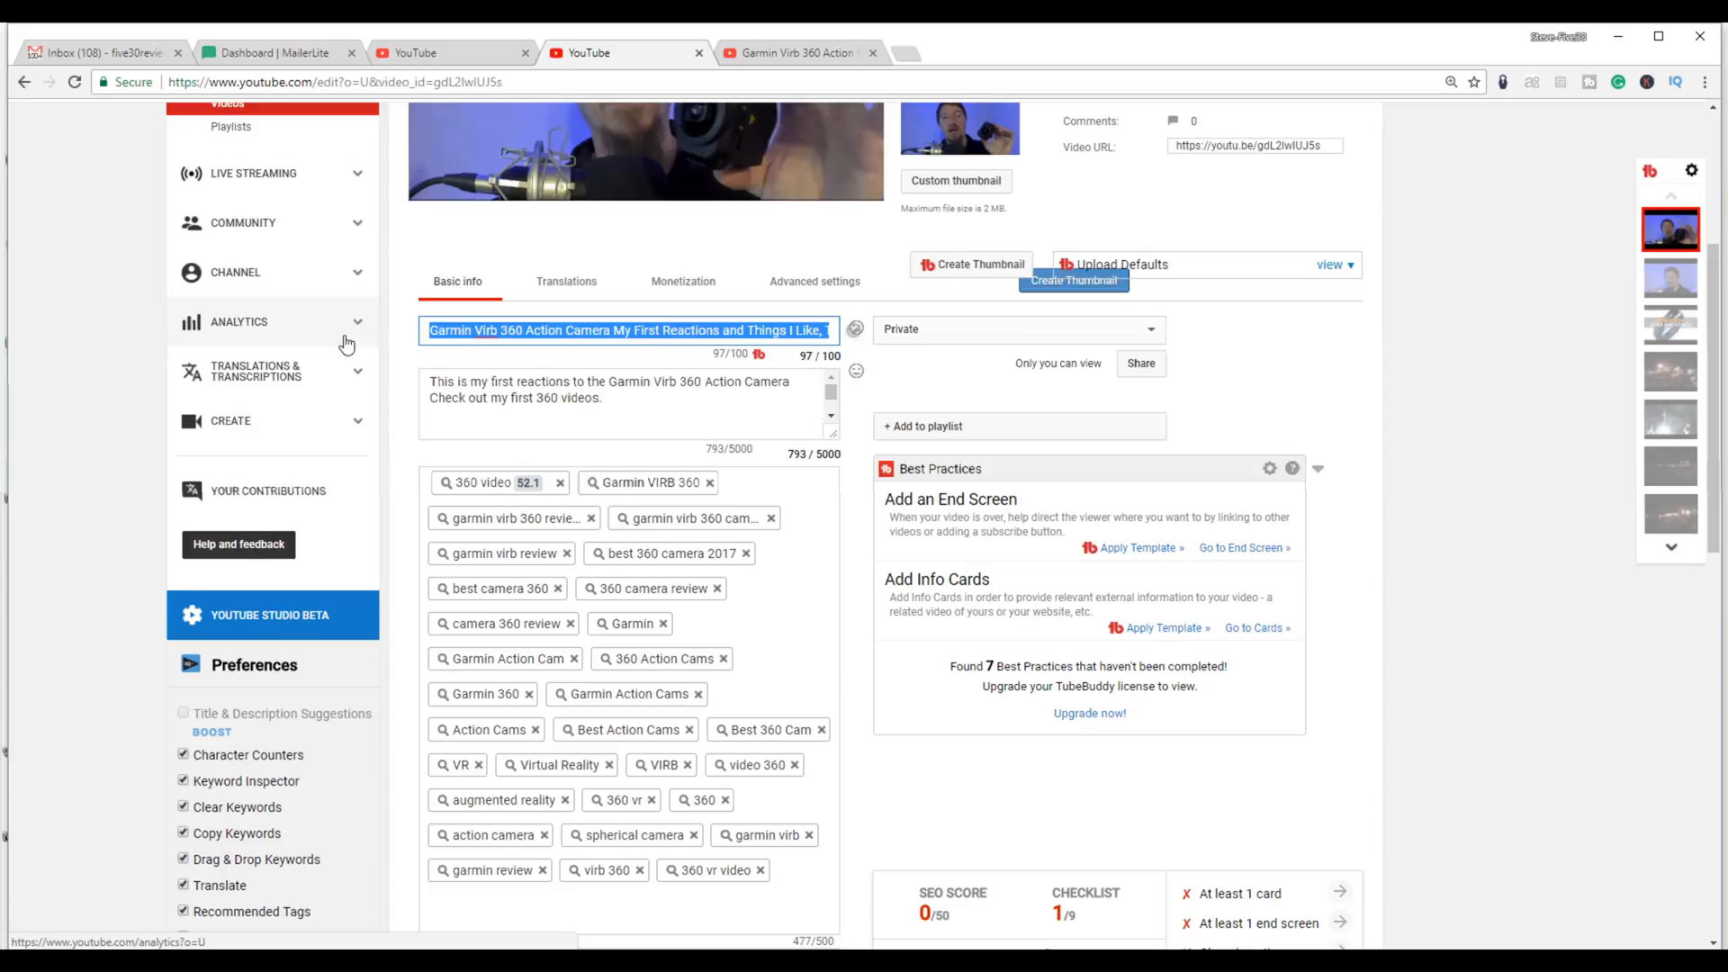
click(511, 330)
Open TubeBuddy's suggested tags, examine the auto-suggestions for "action", "virb" and "review", and close the suggestions.
scroll(589, 540, down, 4)
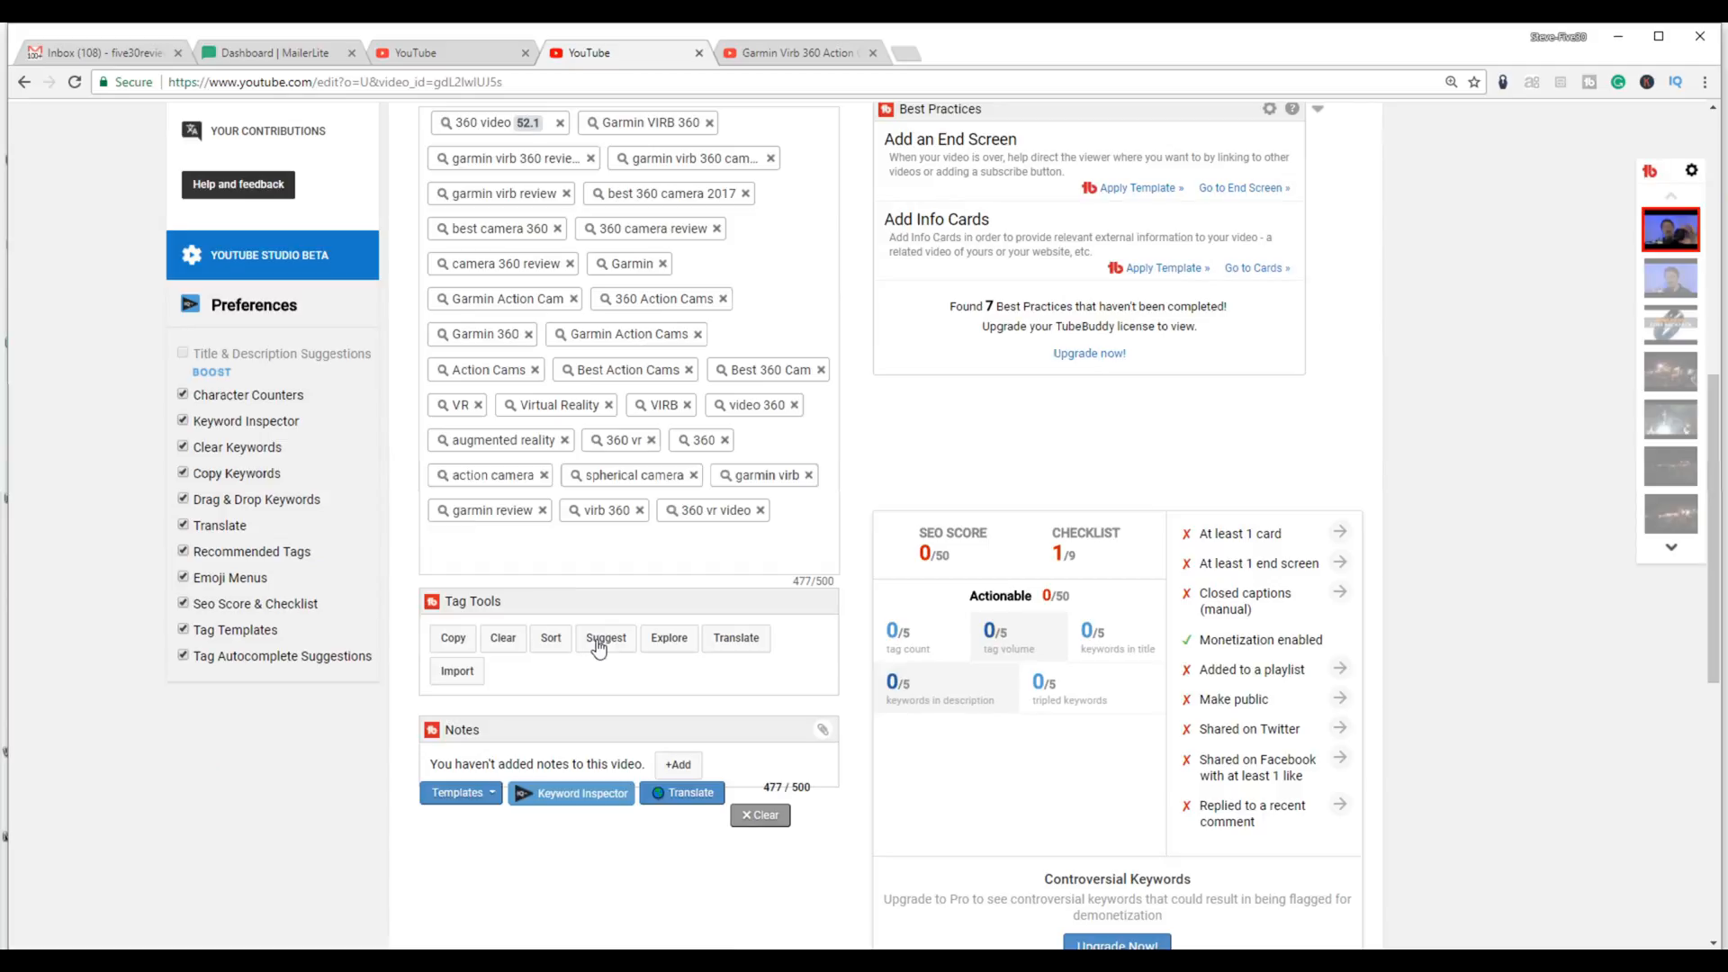
click(599, 645)
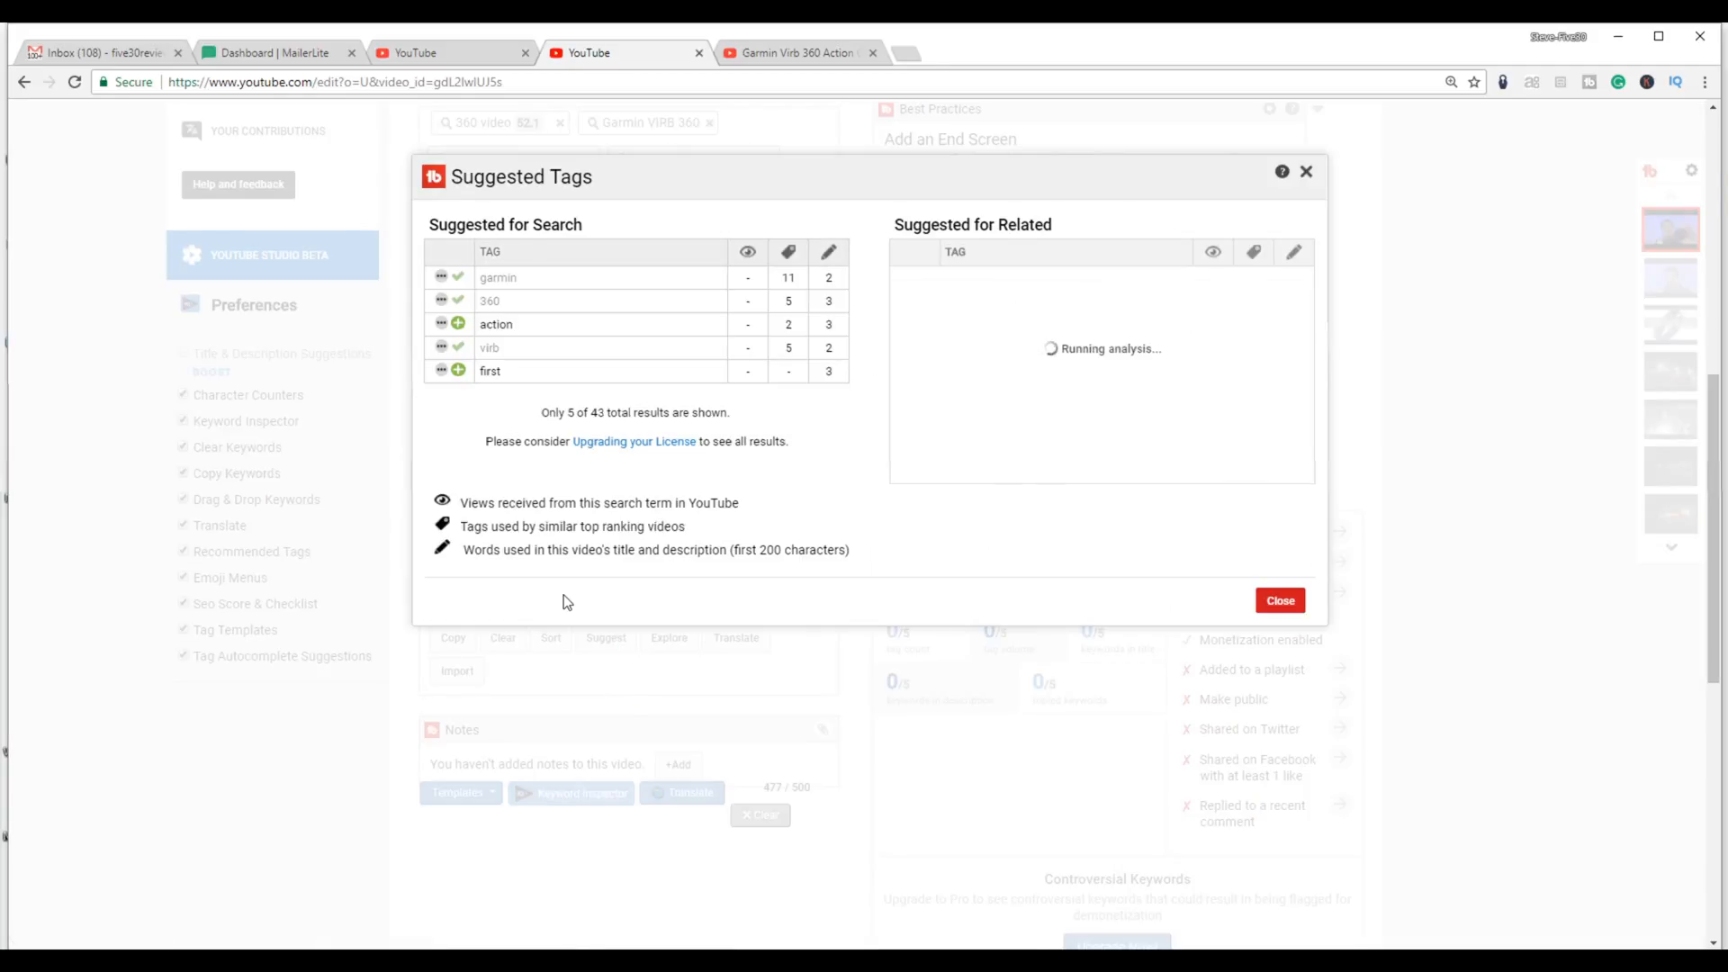
click(441, 324)
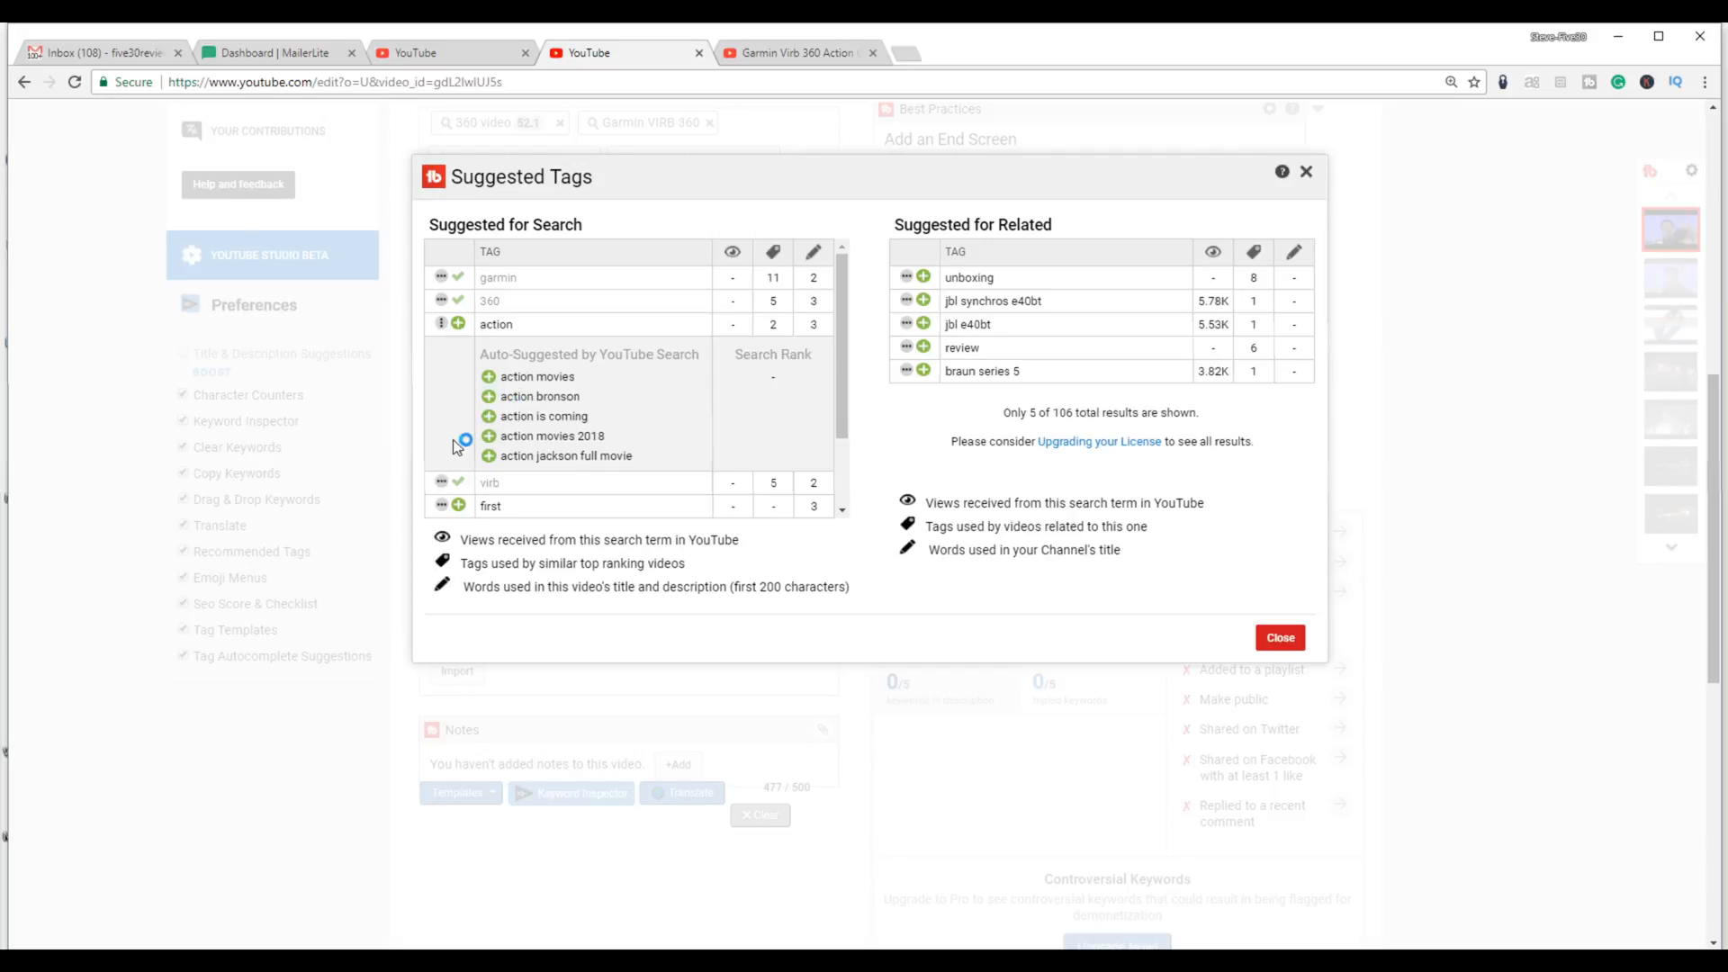
click(440, 481)
scroll(443, 391, down, 3)
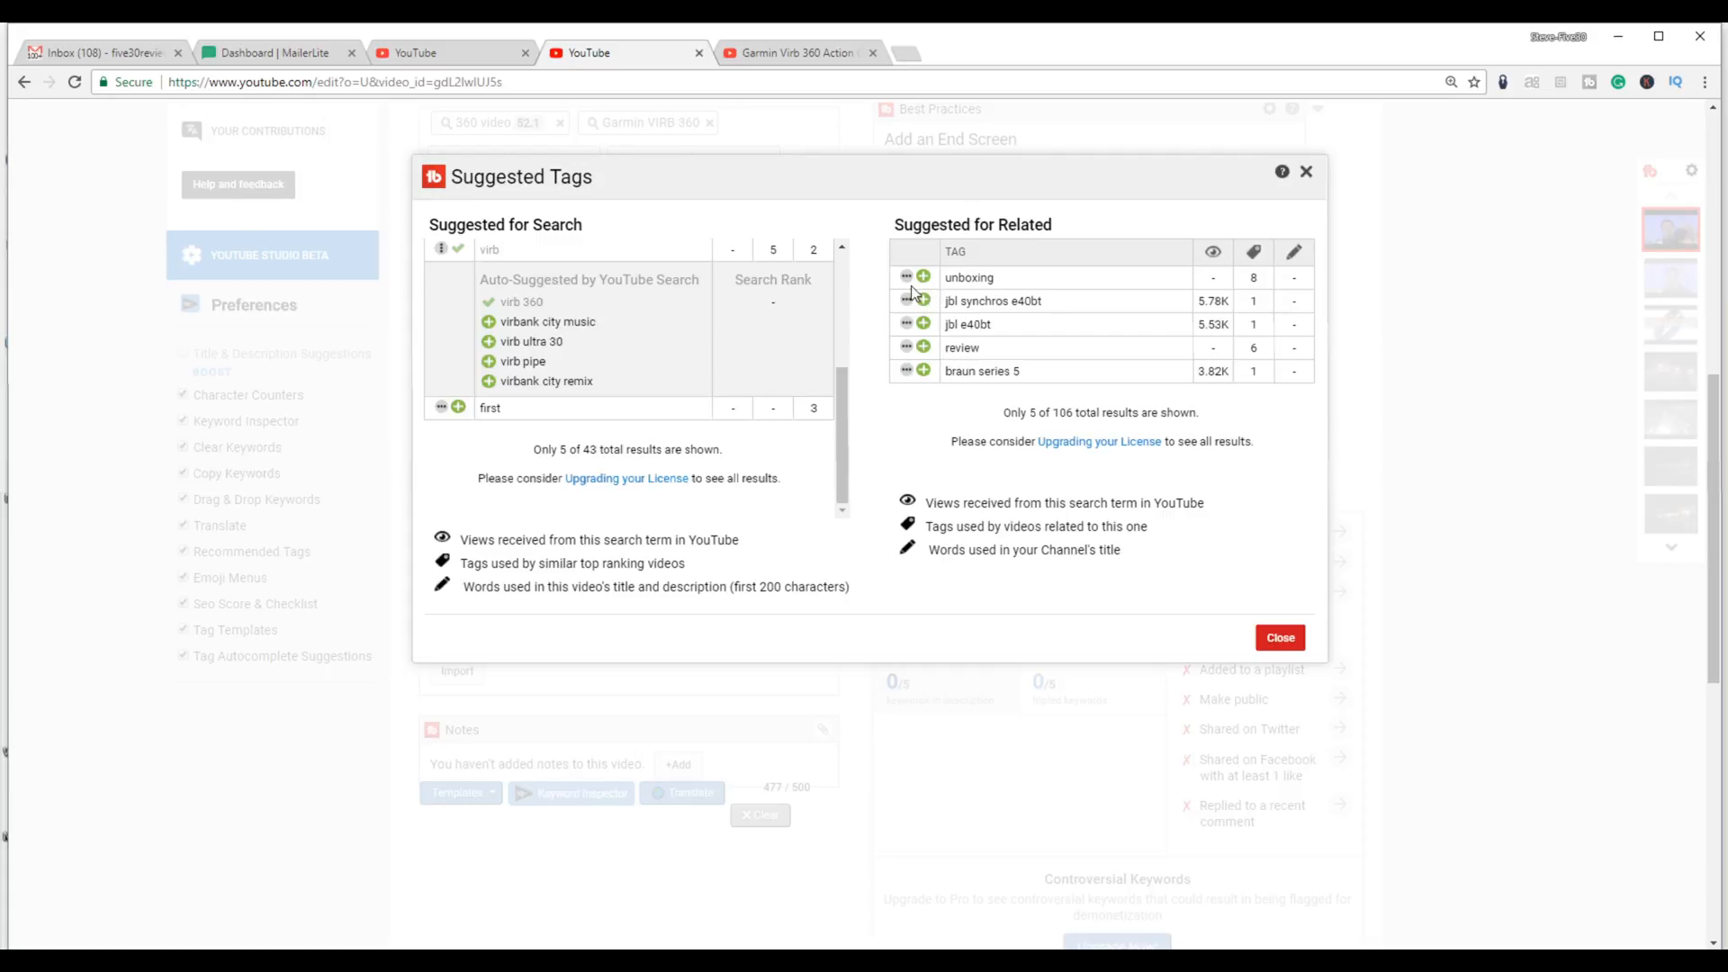
click(907, 347)
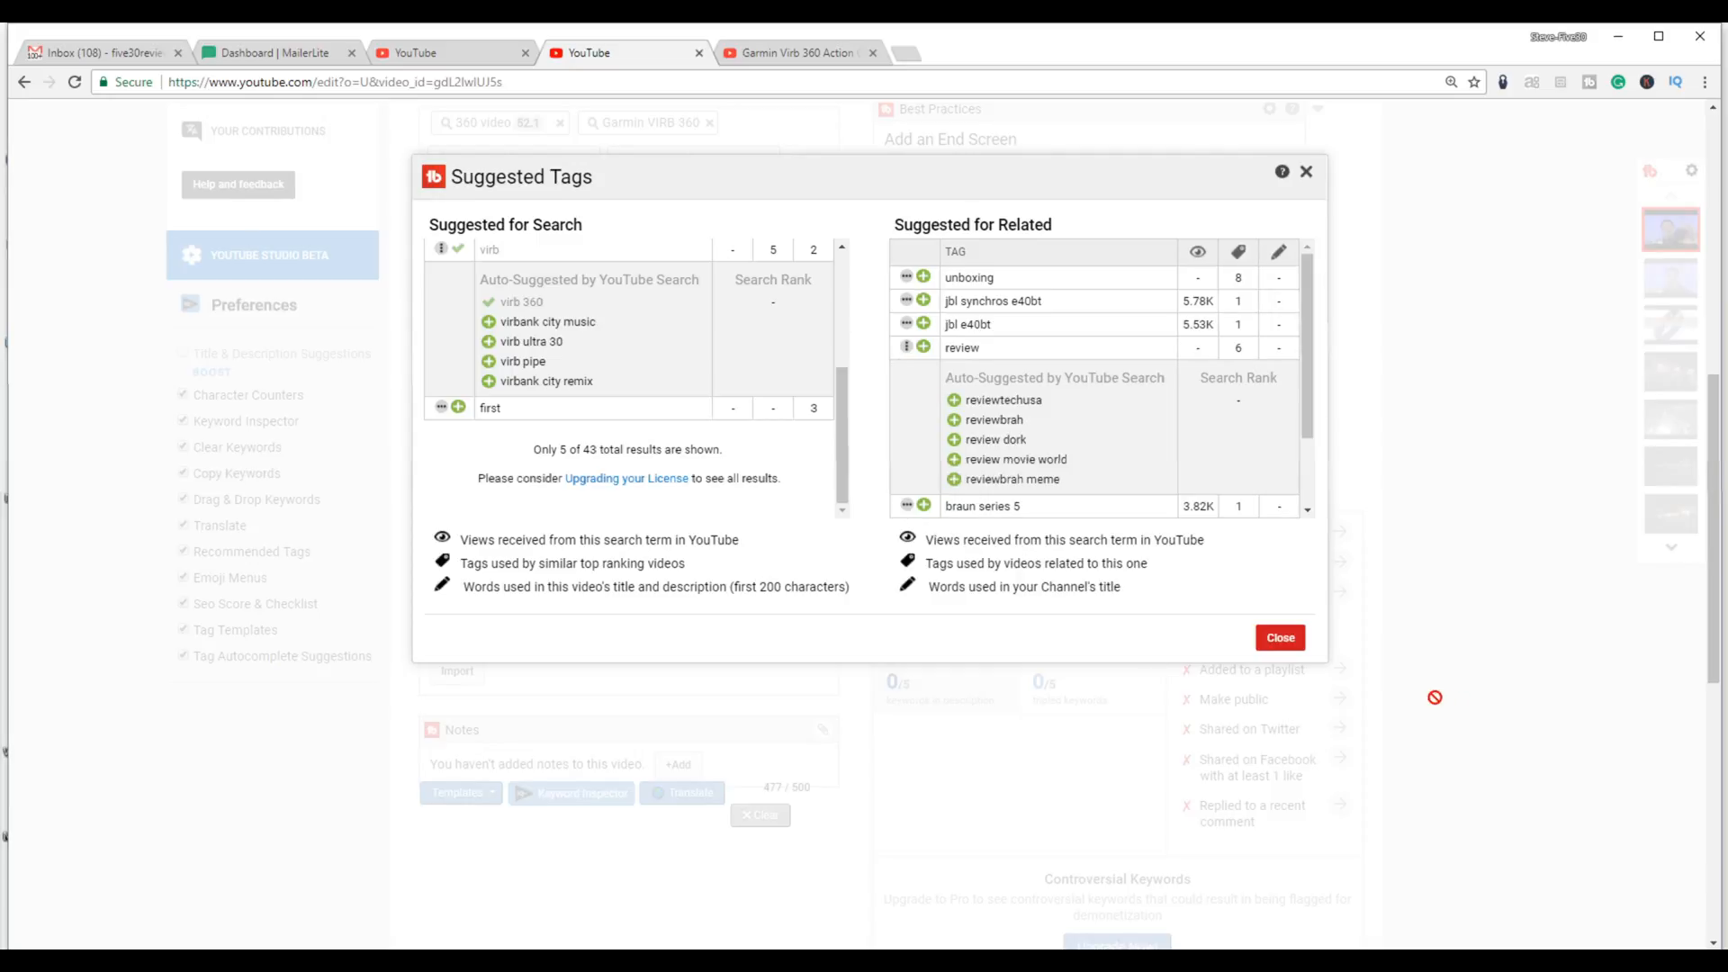
click(1279, 639)
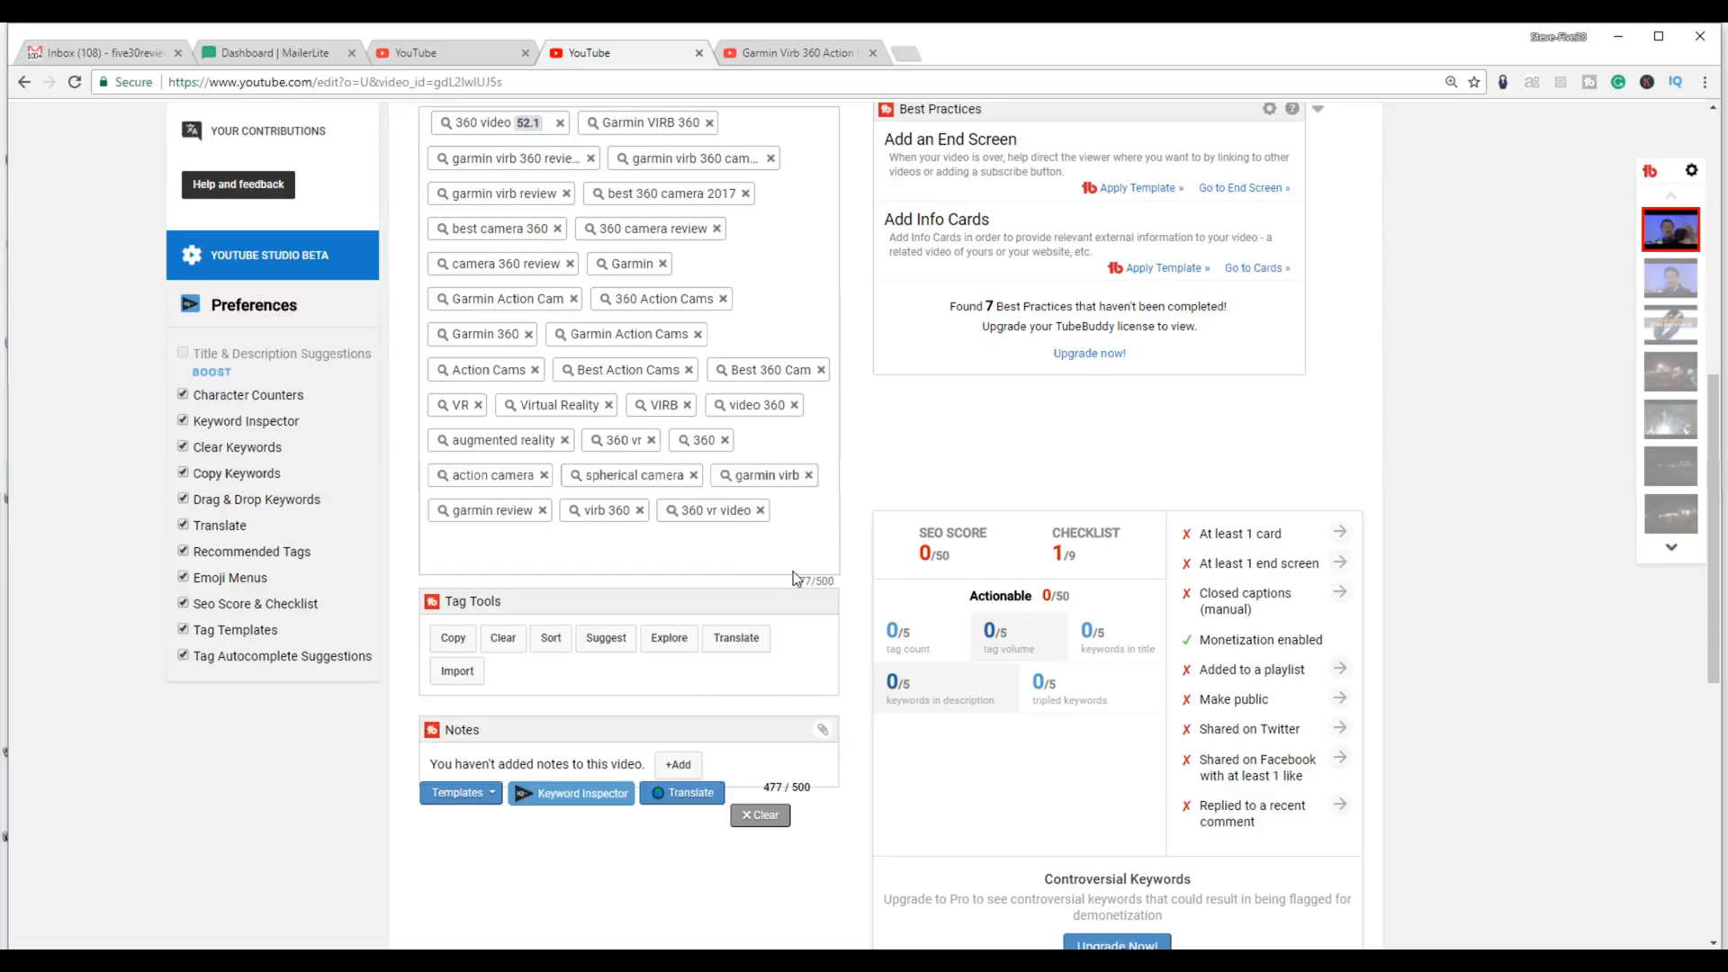
Check the tag list's character count and save the changes to the uploaded video.
drag(793, 580, 842, 591)
click(834, 579)
scroll(807, 567, up, 1)
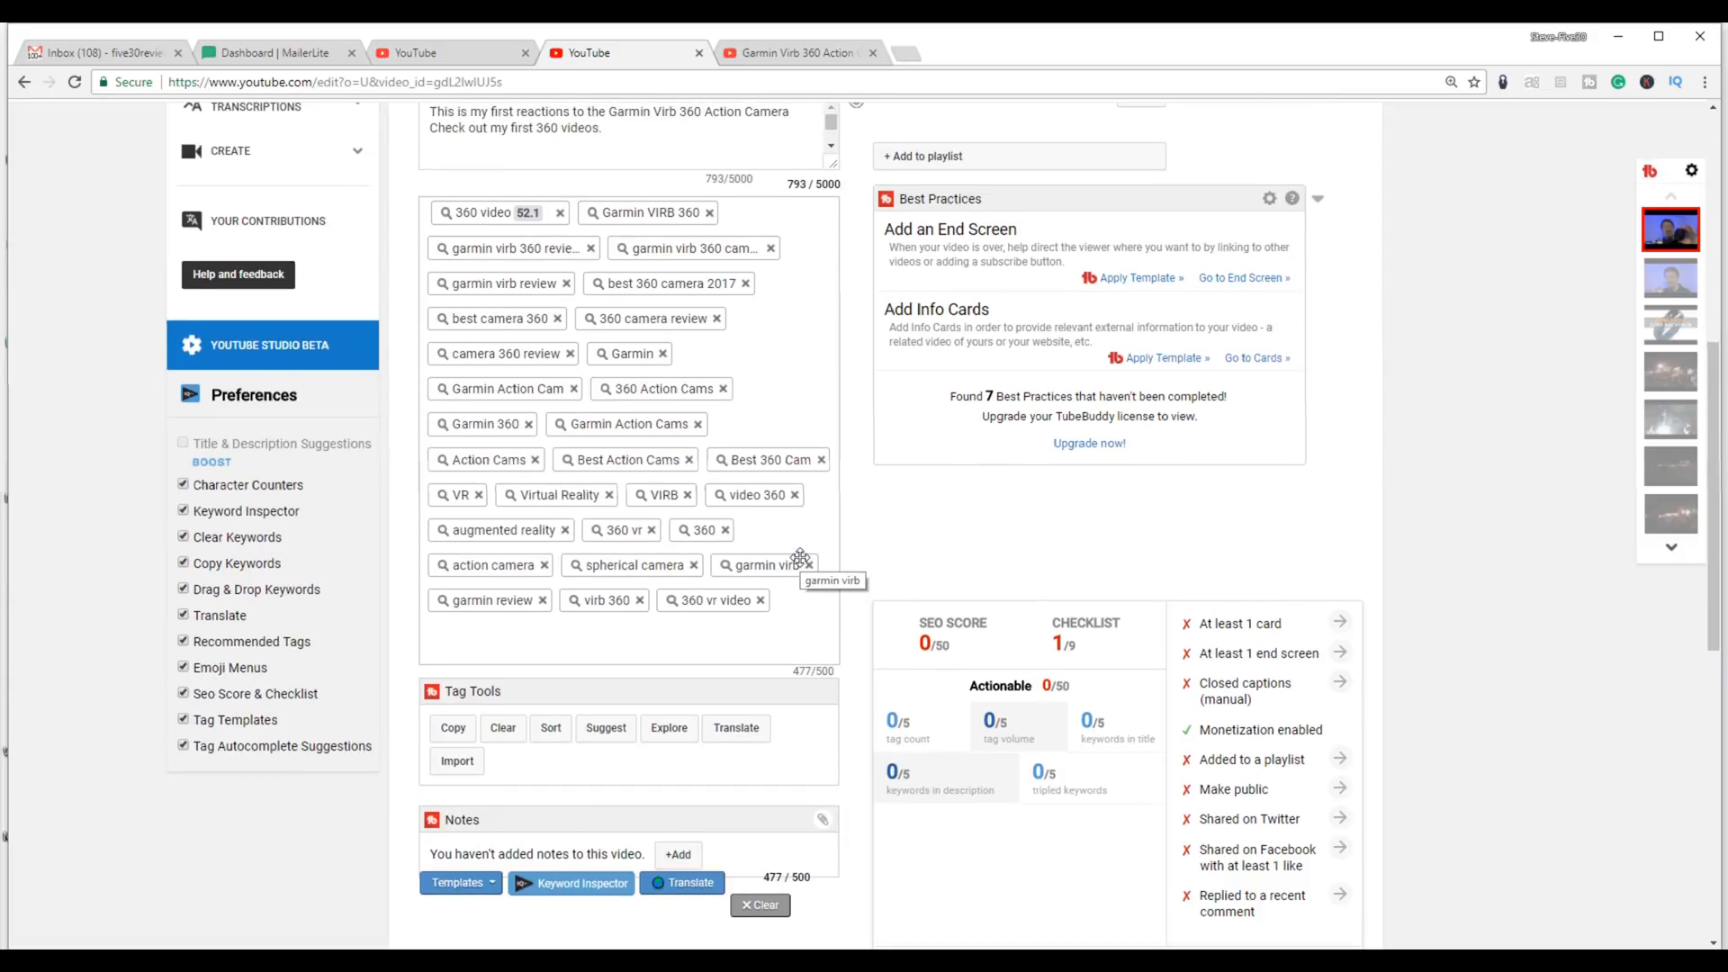
scroll(751, 630, up, 7)
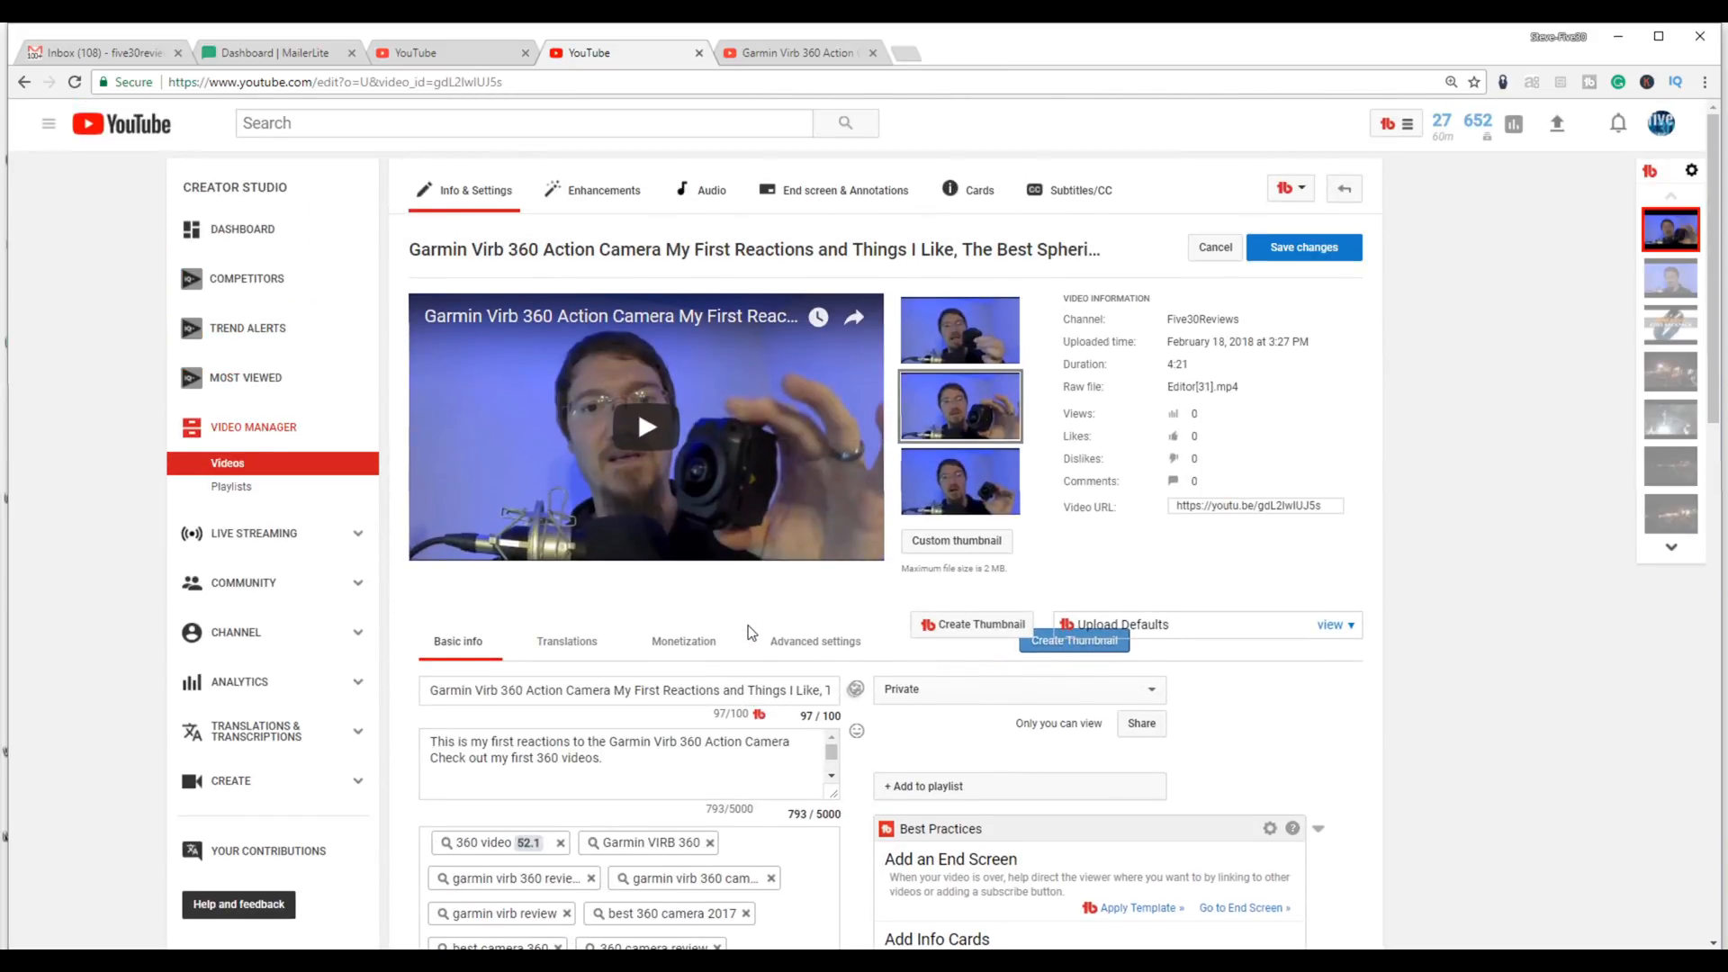
scroll(751, 634, down, 2)
scroll(752, 633, up, 2)
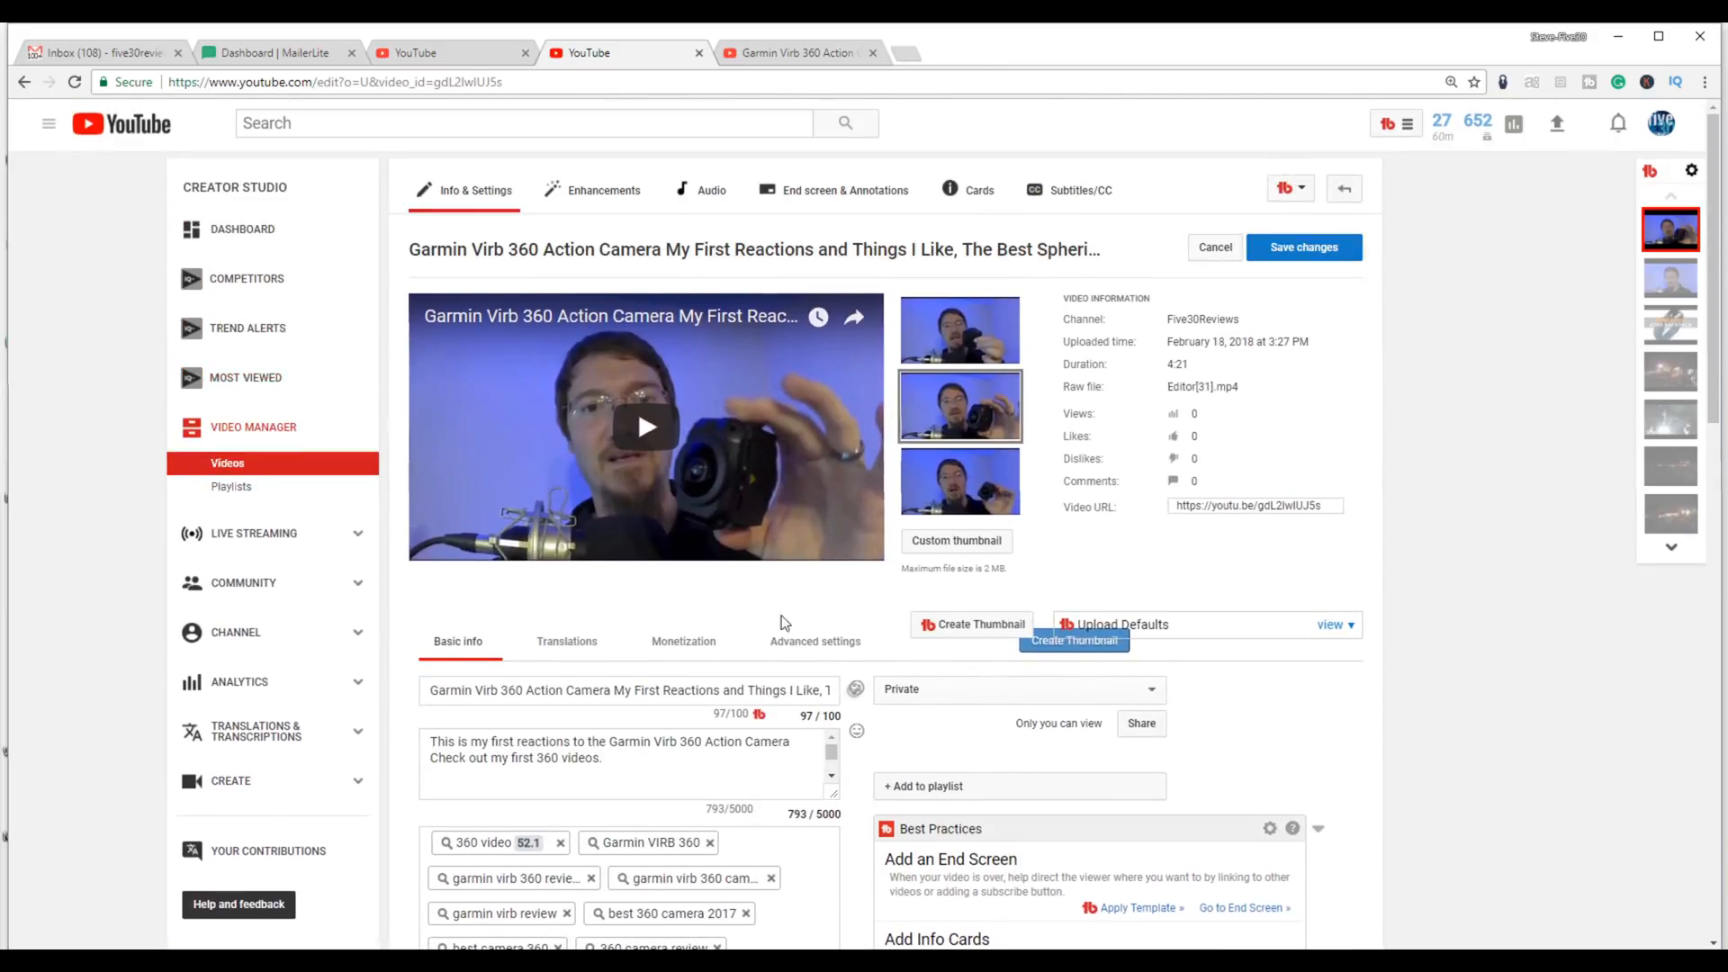
click(1305, 256)
scroll(860, 583, down, 3)
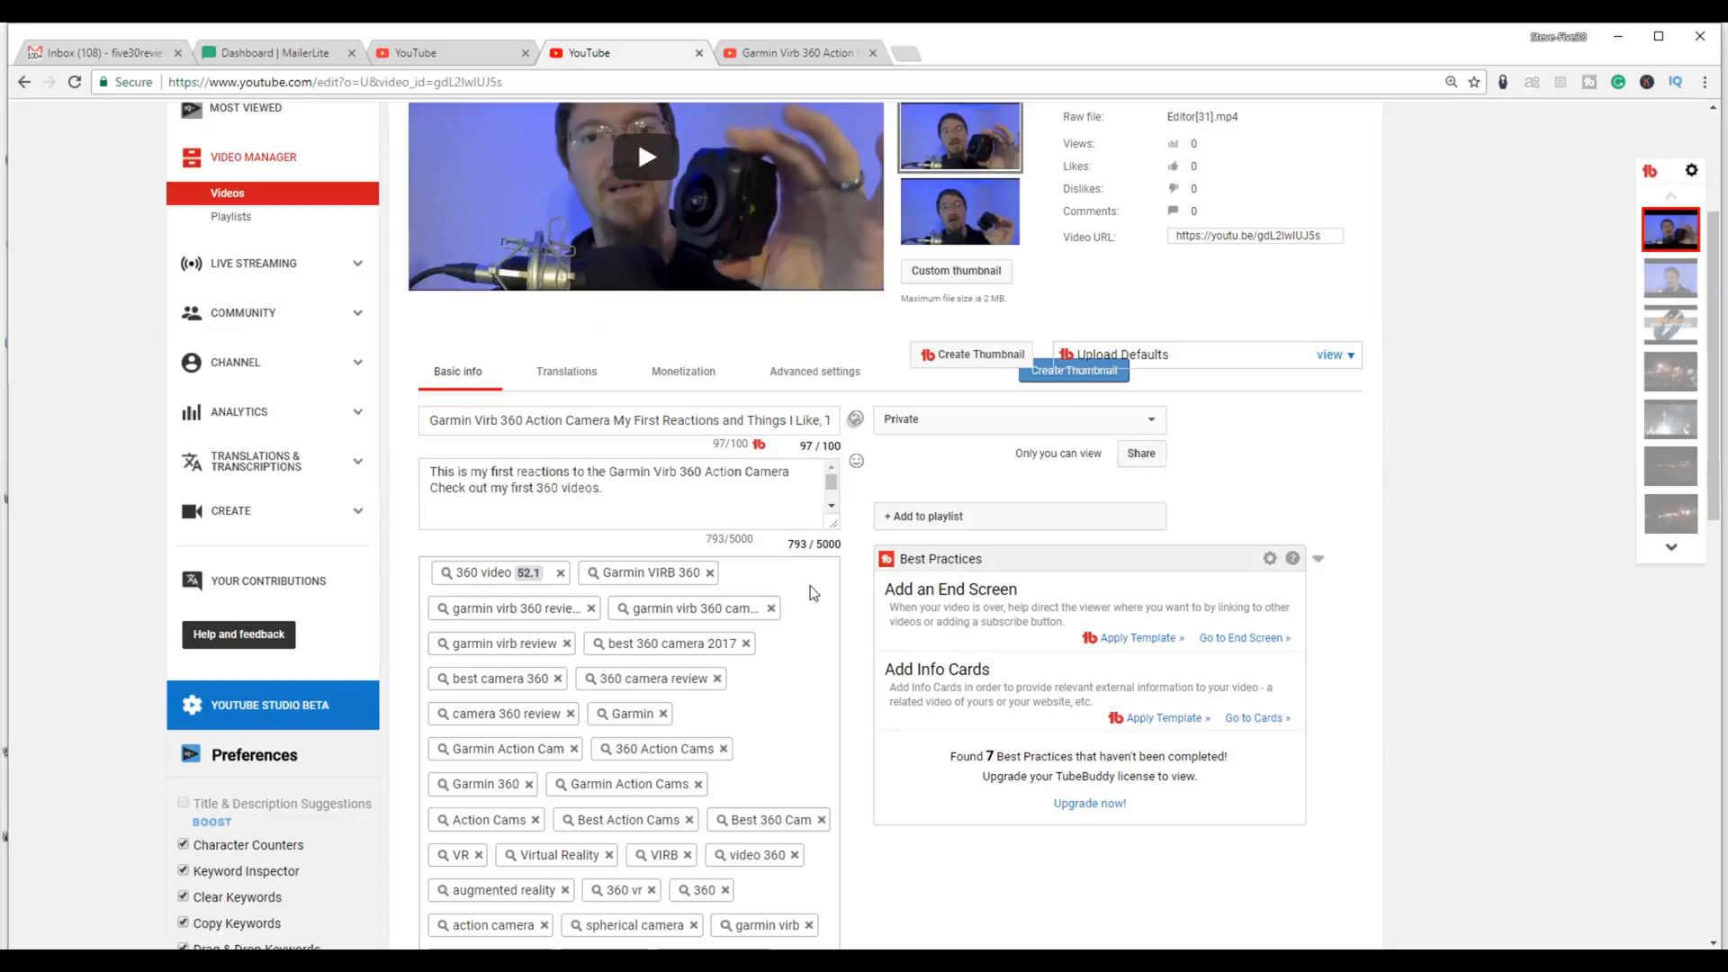
scroll(810, 592, up, 1)
scroll(786, 593, down, 1)
scroll(567, 477, up, 3)
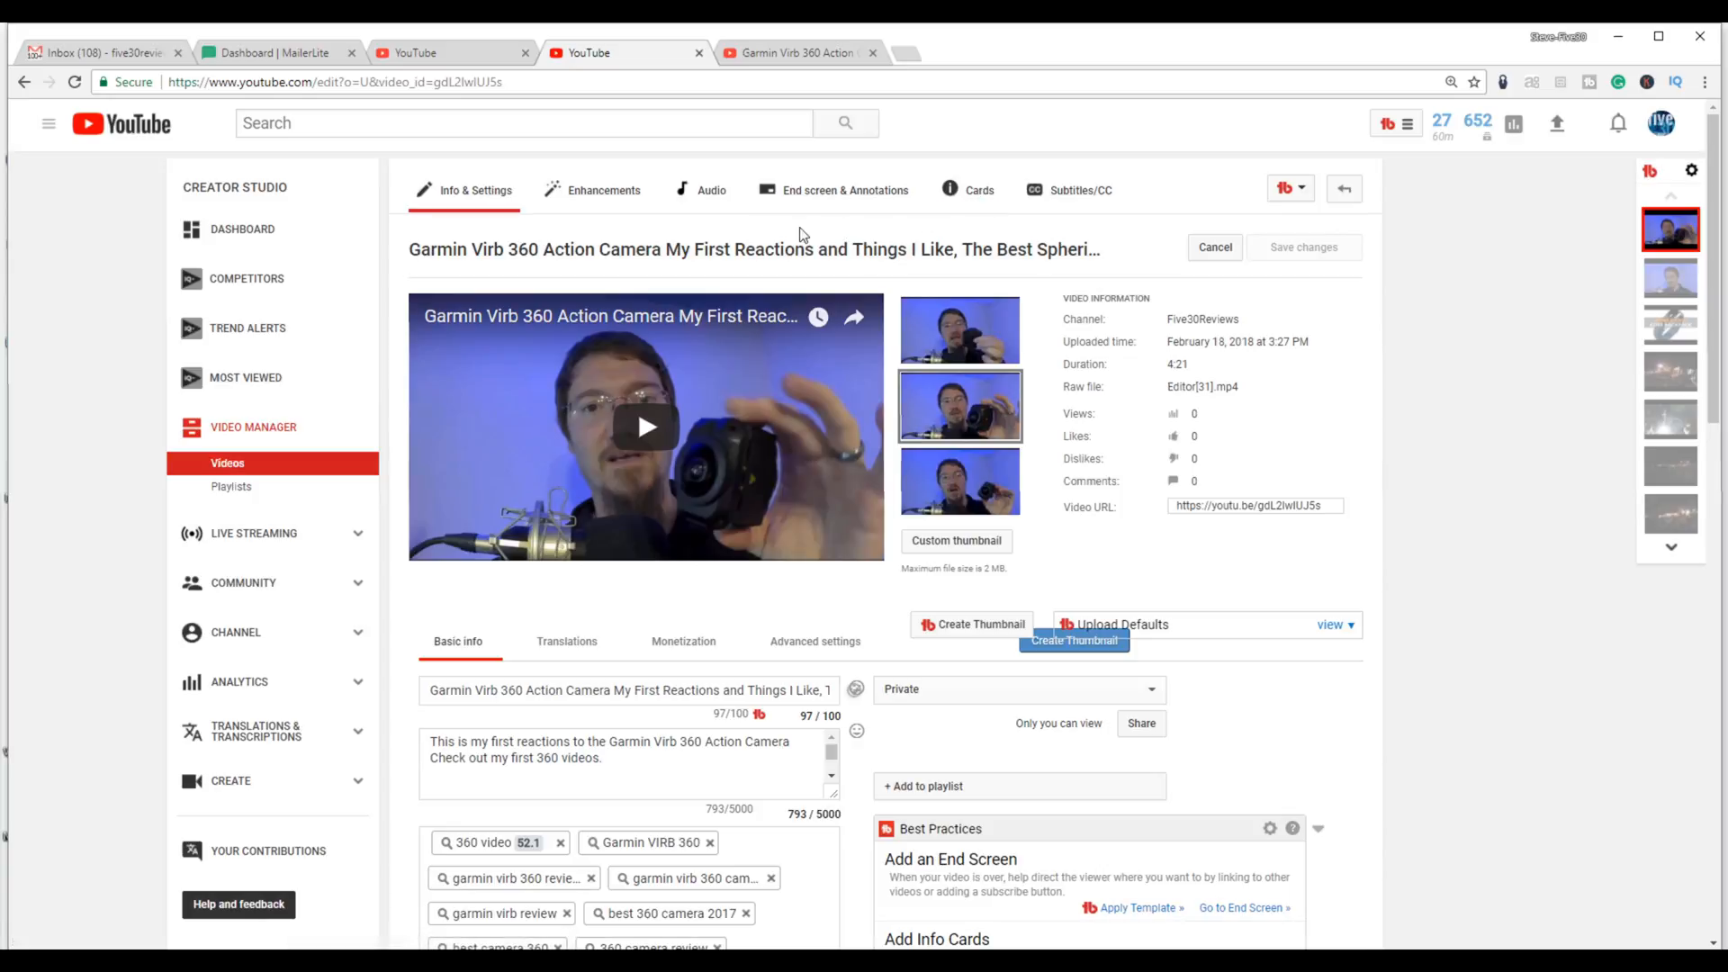
scroll(722, 270, down, 5)
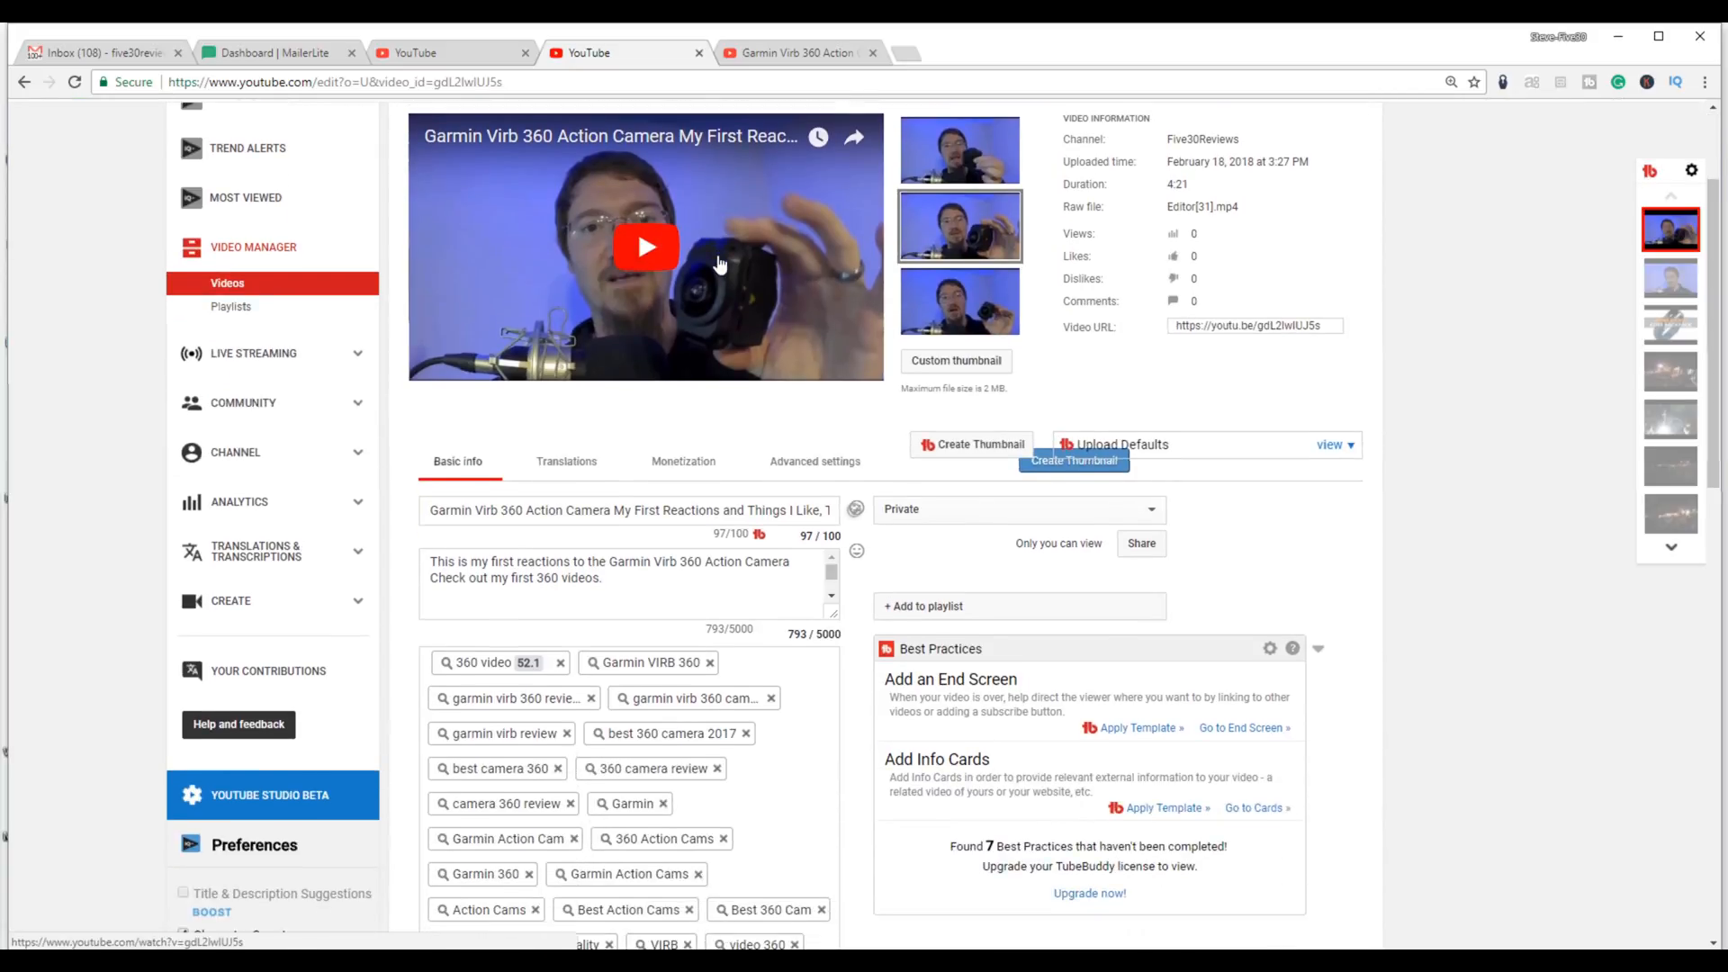
scroll(727, 300, up, 5)
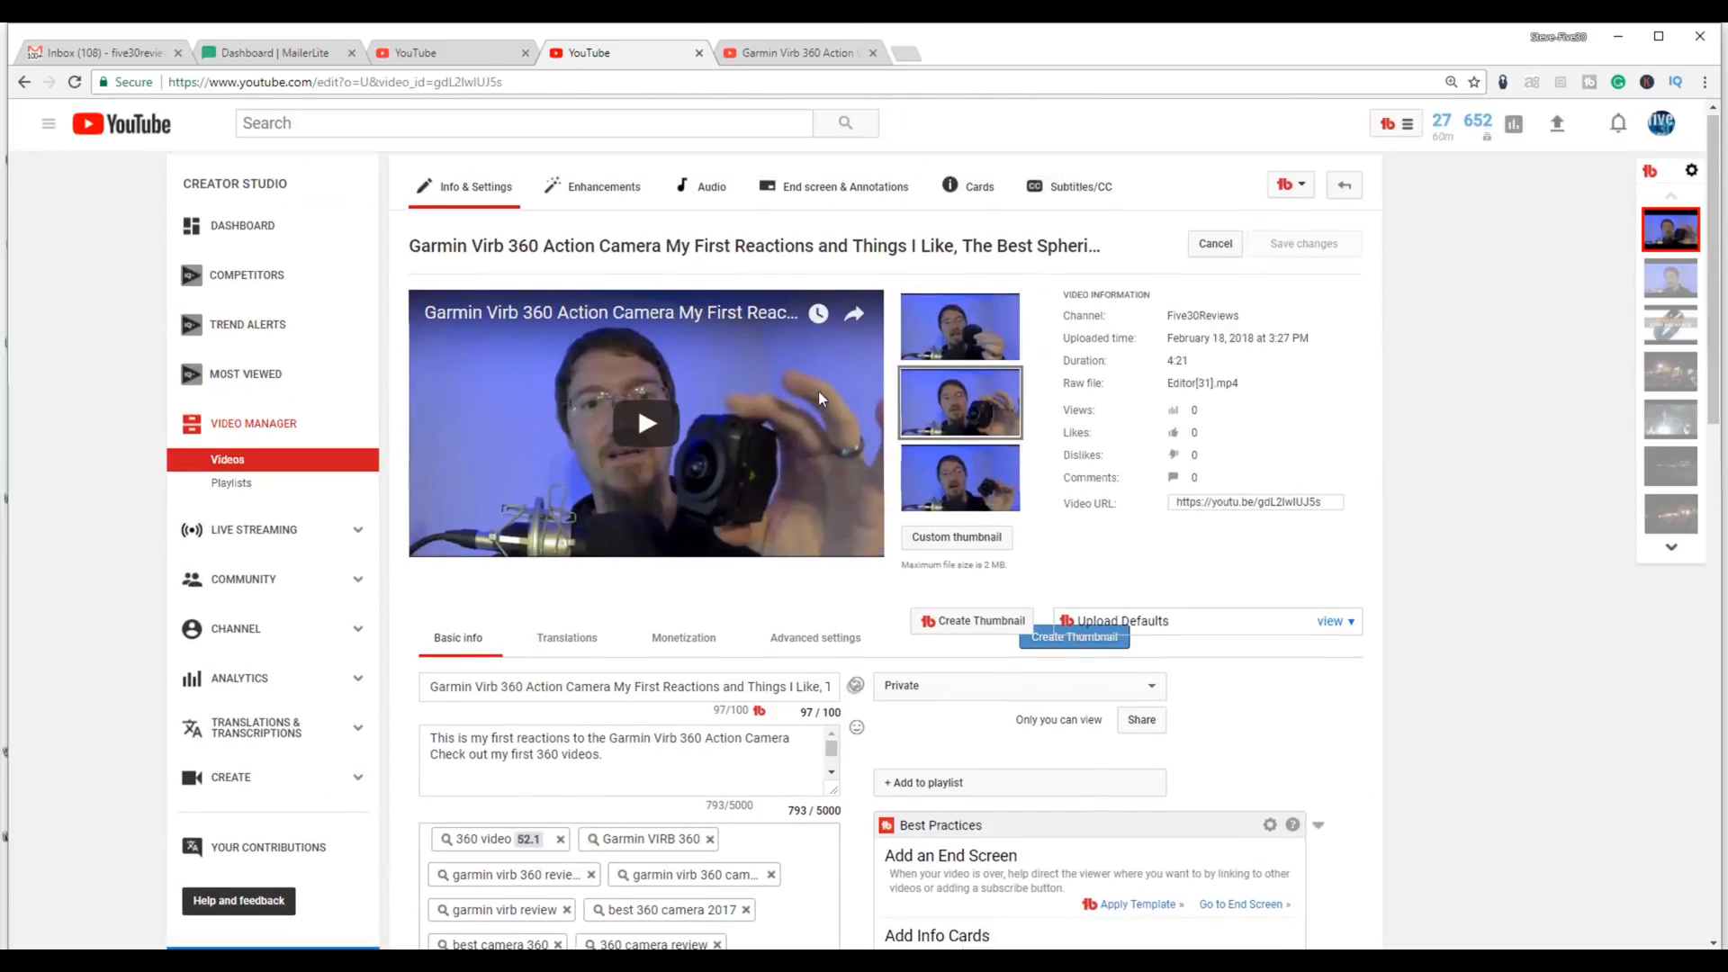